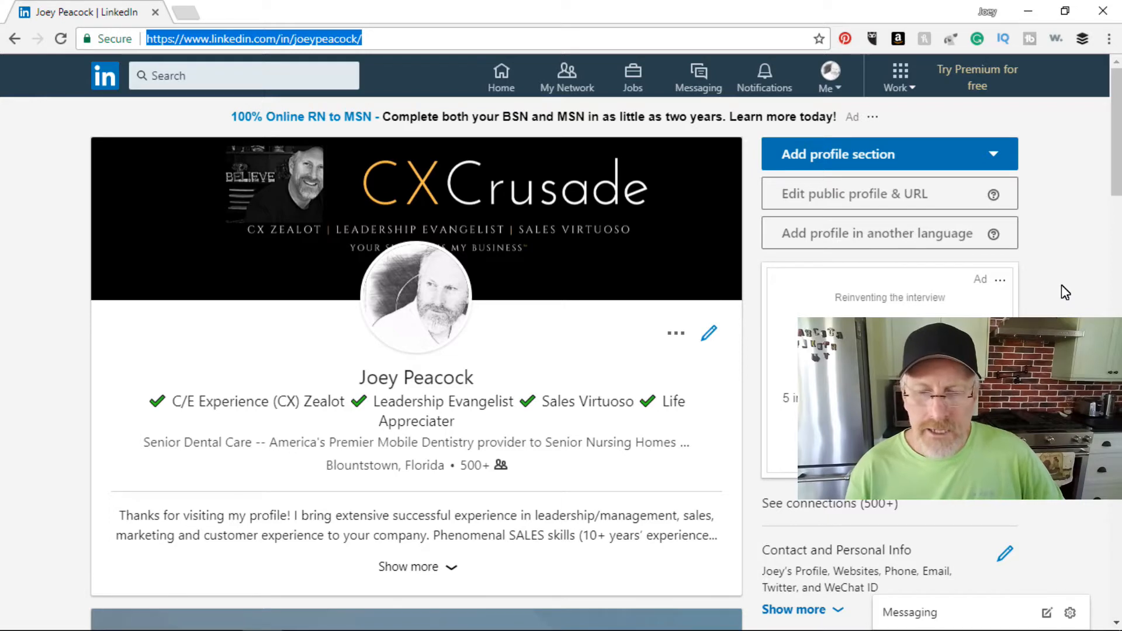
Step: View the My Network page, and open the account's Settings & Privacy page
click(1089, 273)
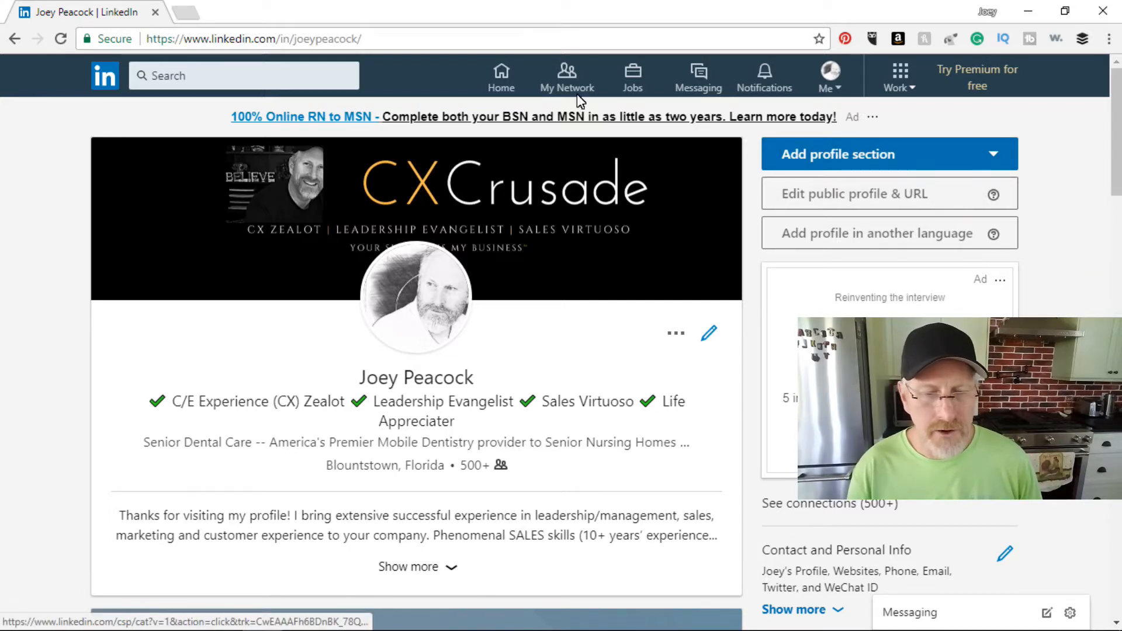
click(563, 80)
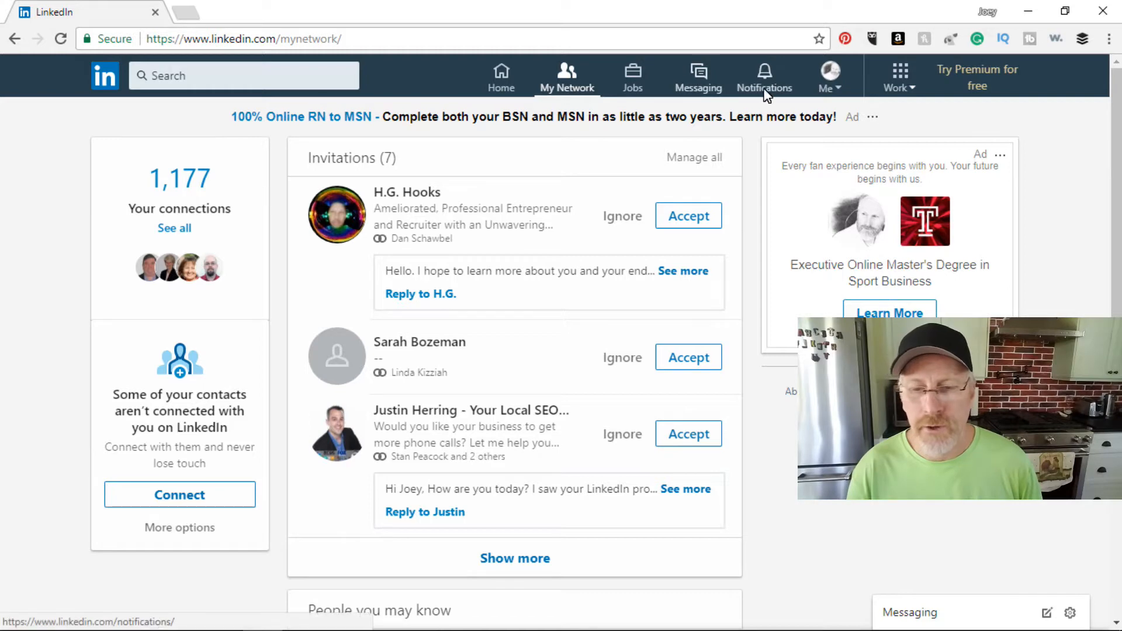
click(840, 92)
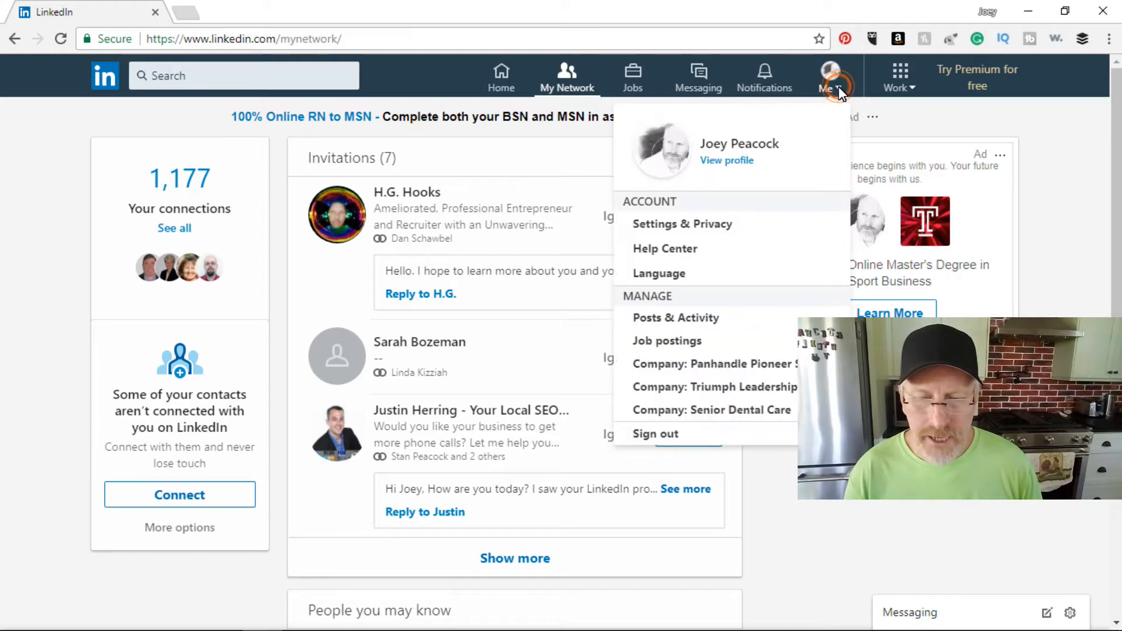
click(678, 227)
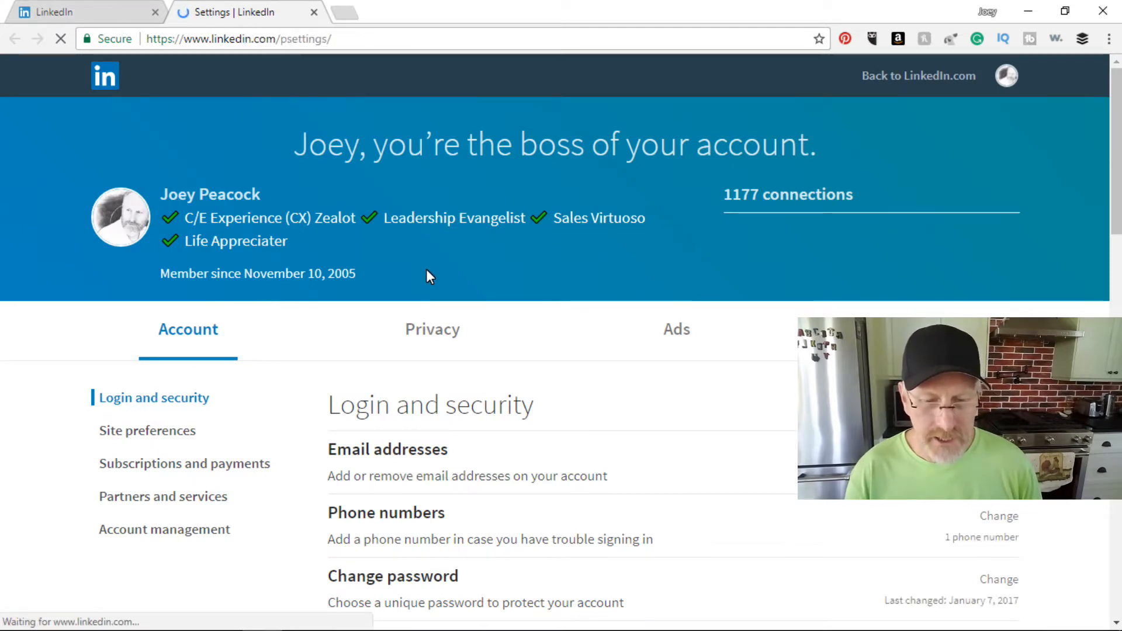
Step: Open the Download your data option under How LinkedIn uses your data in the privacy settings
click(433, 330)
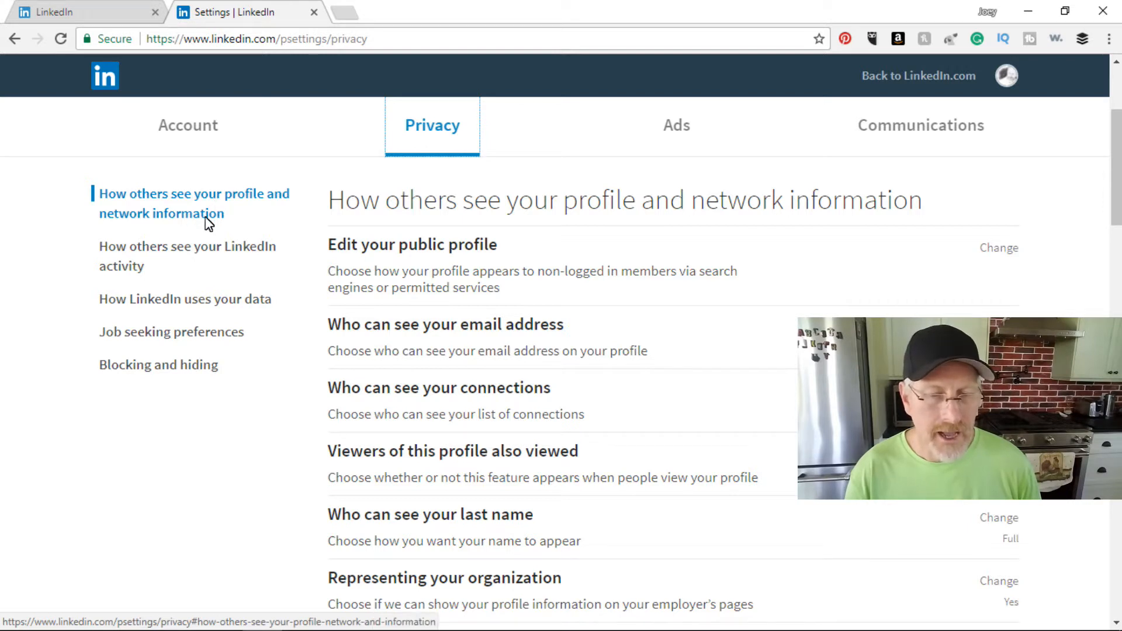
click(179, 301)
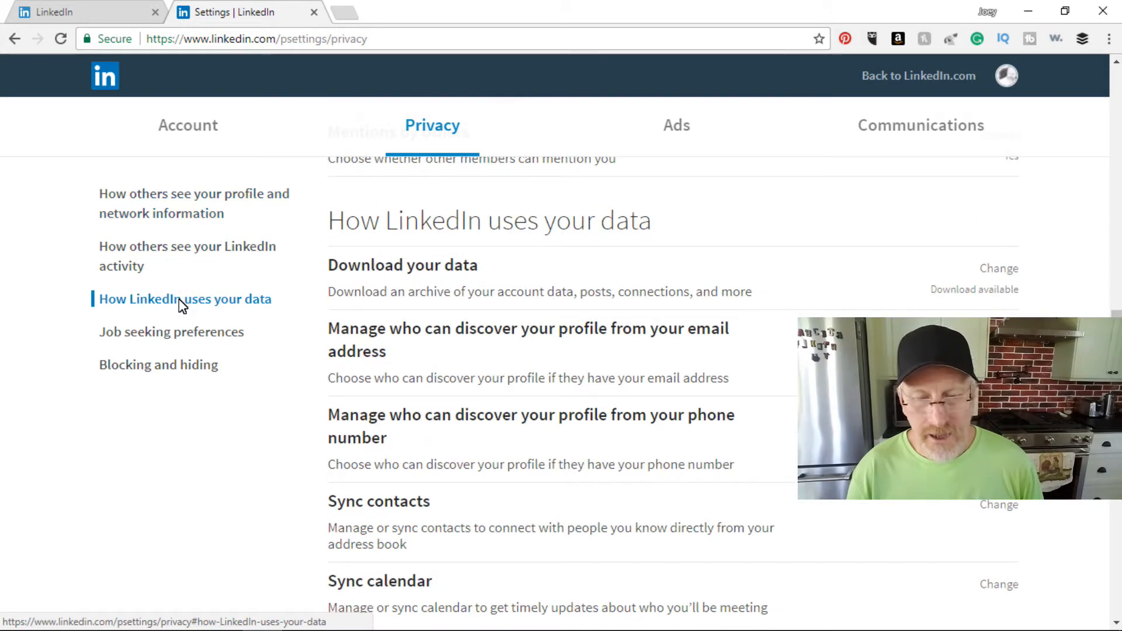
click(369, 269)
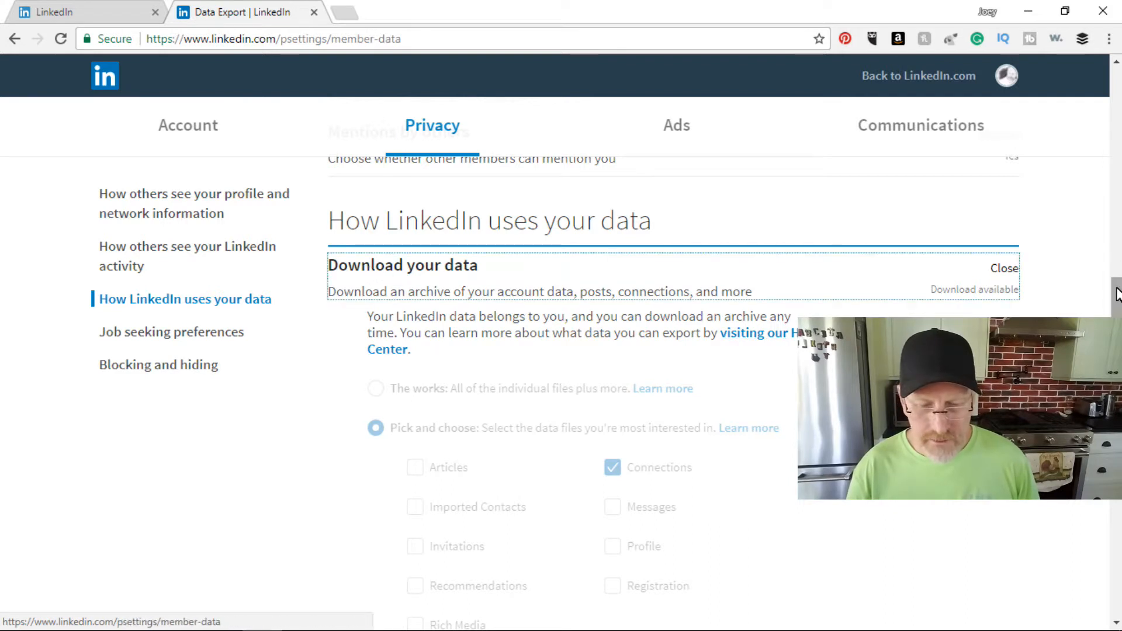
Step: Choose Pick and choose with only Connections included, and request the data archive
scroll(882, 274, down, 2)
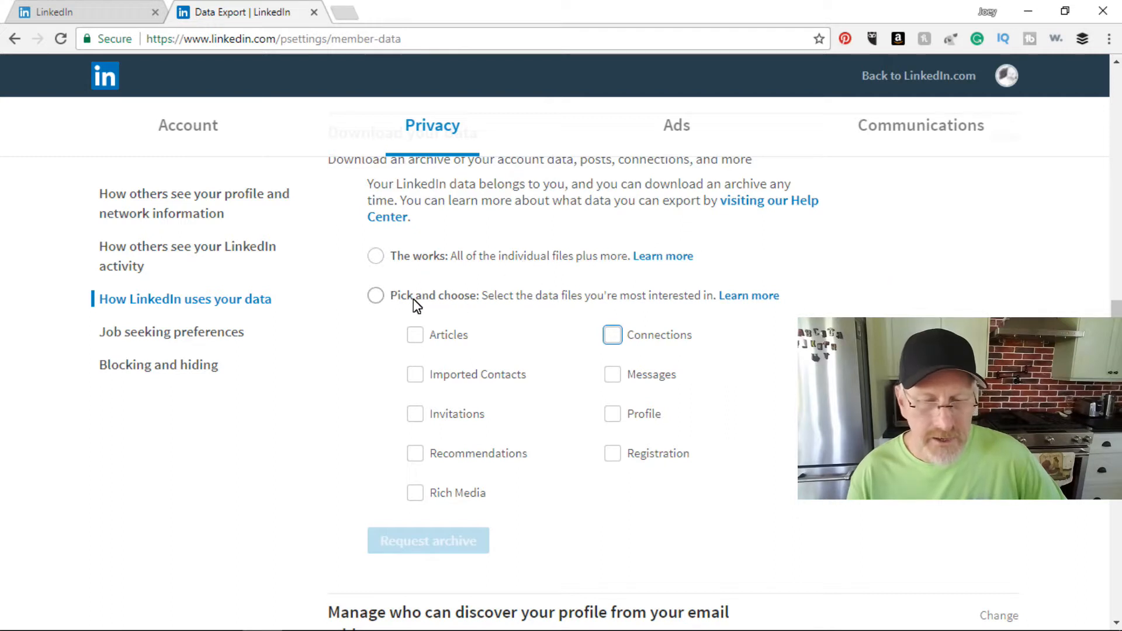
click(376, 298)
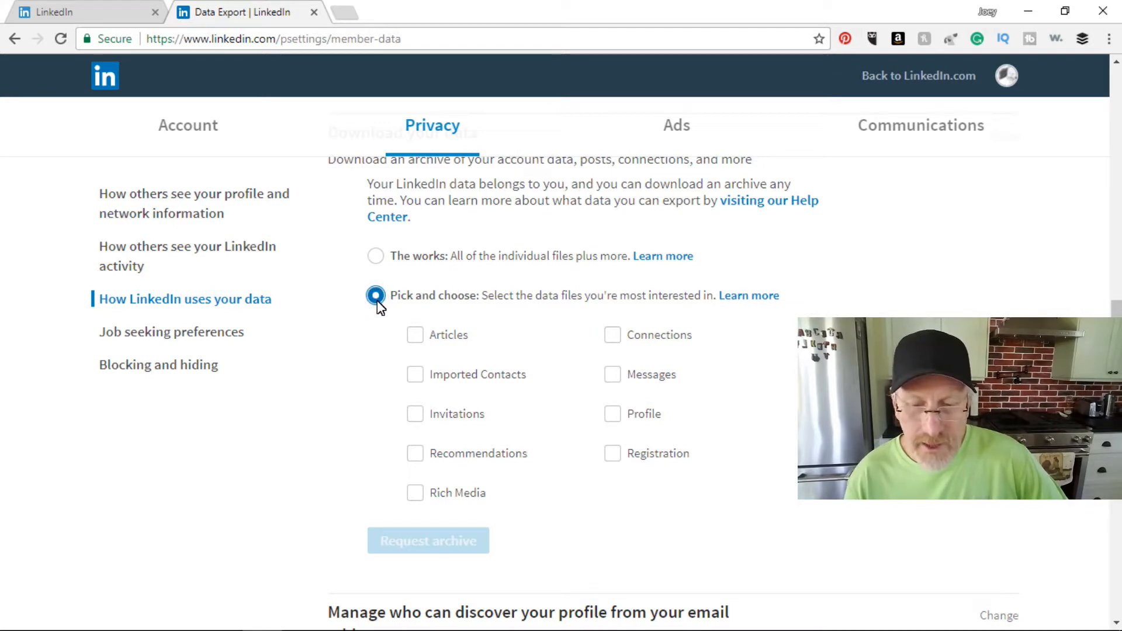
click(613, 337)
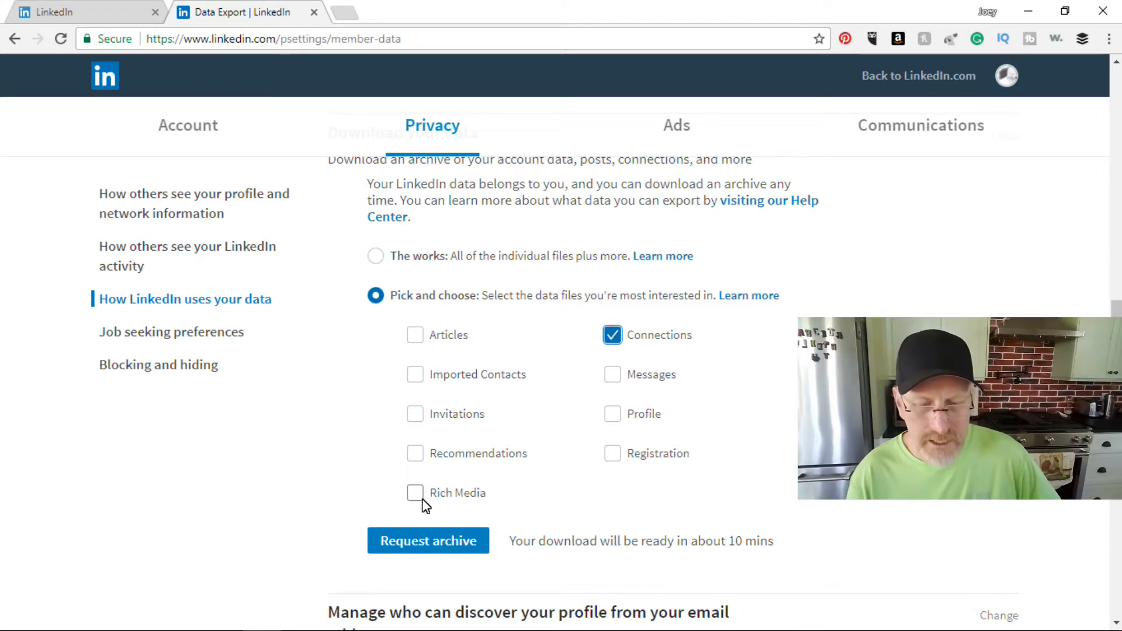
click(418, 541)
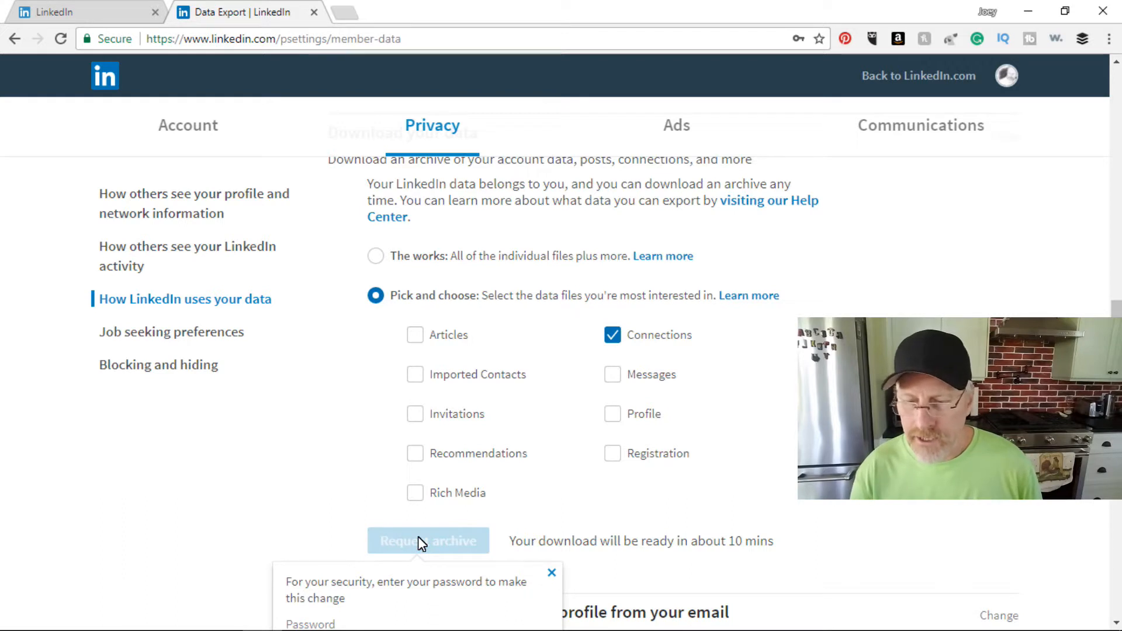
Step: Enter the account password to authorise the archive request, and review the notice about its delivery
scroll(761, 465, down, 4)
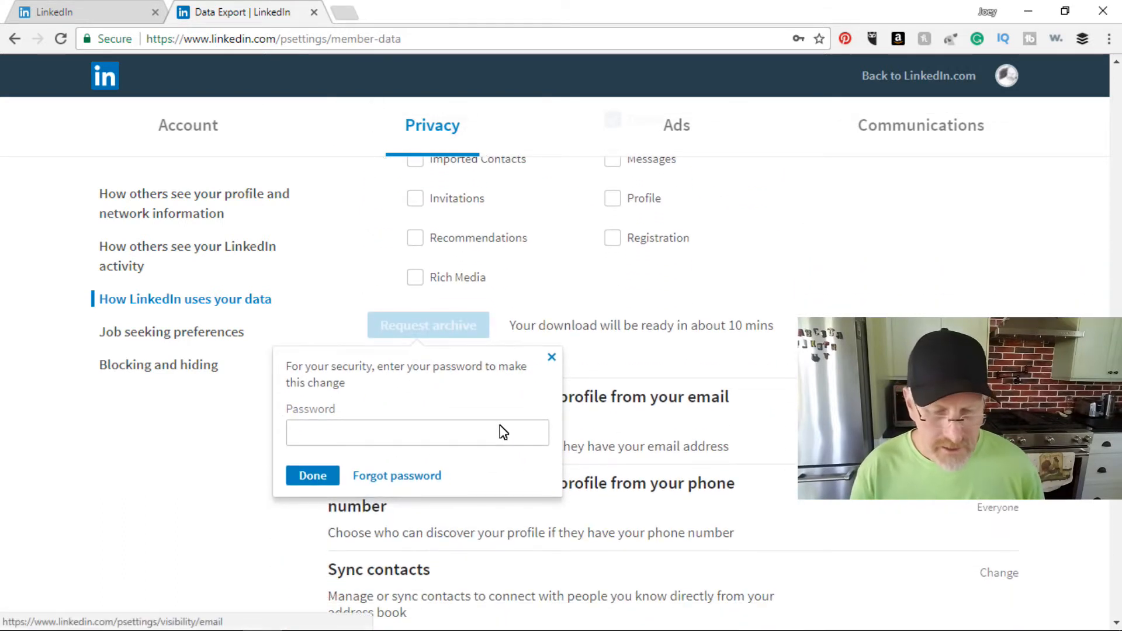
click(381, 442)
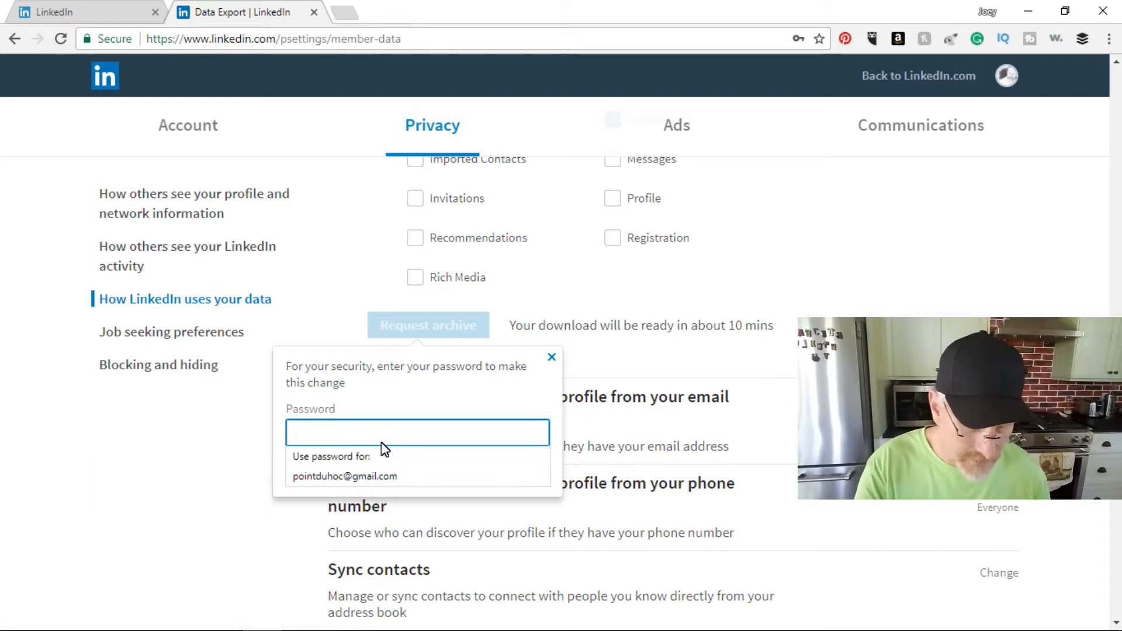
text(•••)
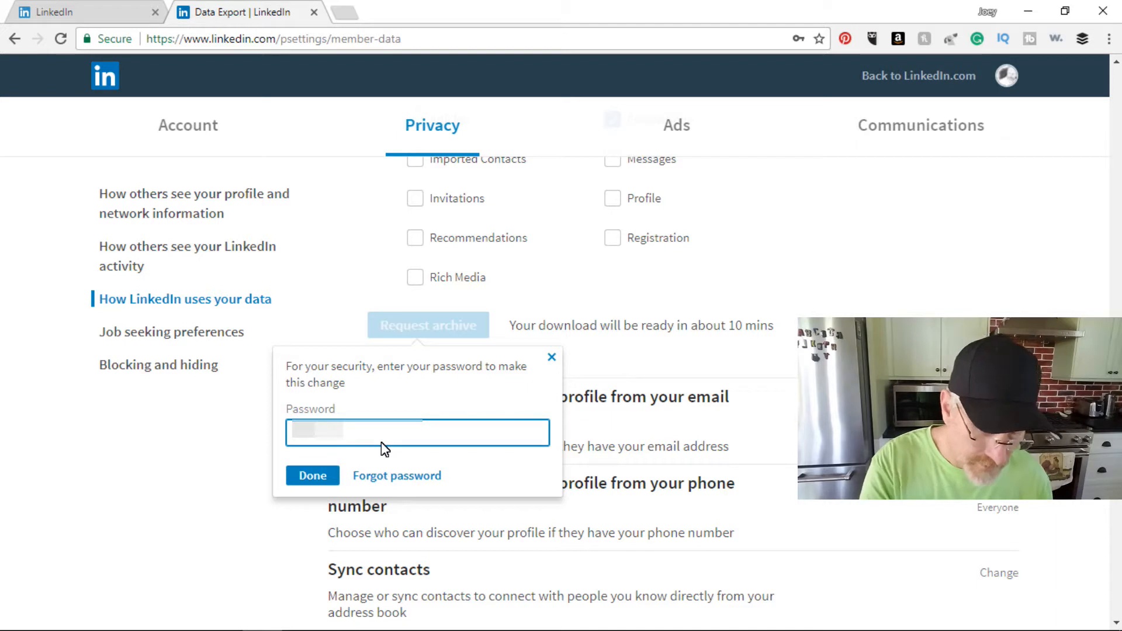
text(••)
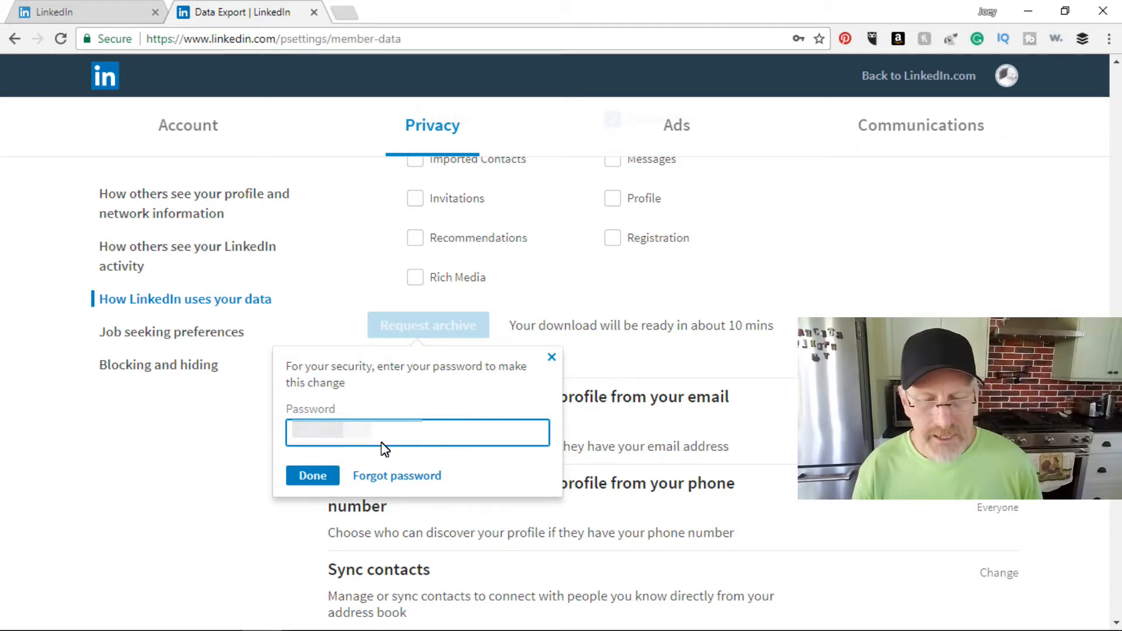
click(316, 476)
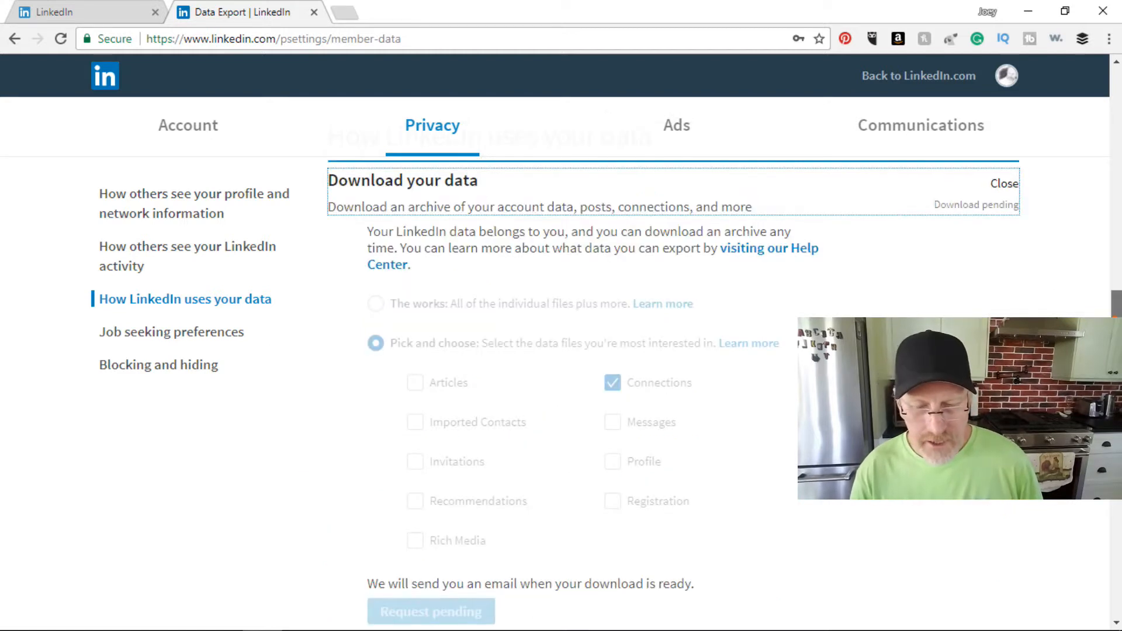
scroll(710, 463, down, 1)
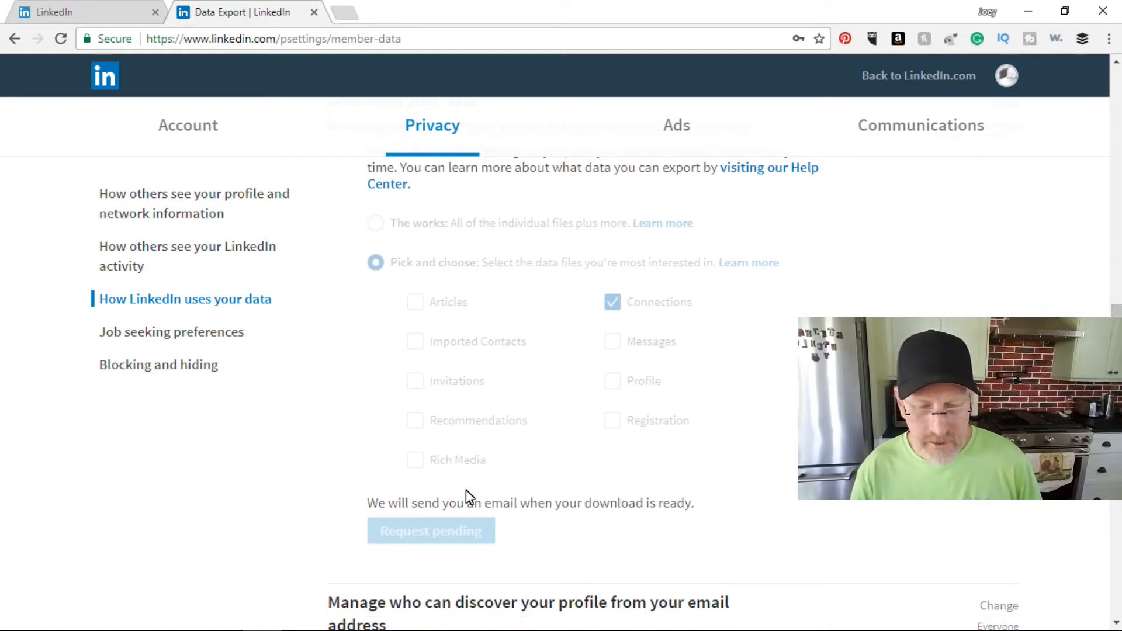
drag(369, 506, 700, 517)
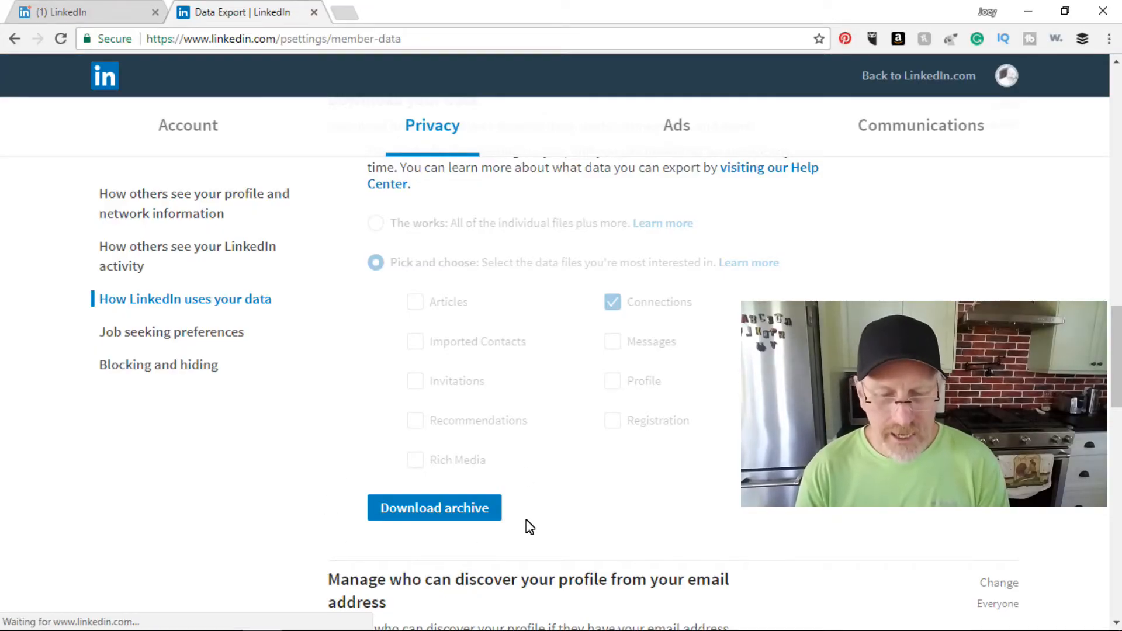
Step: Download the finished archive and open Connections.csv from the zip file in Excel
click(452, 514)
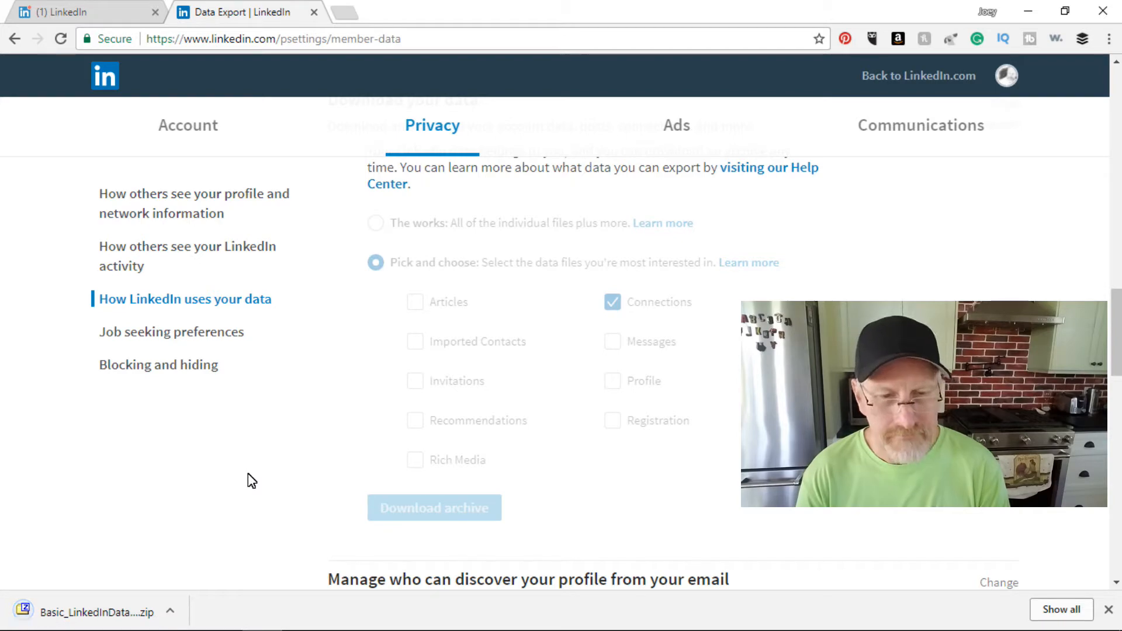
click(119, 613)
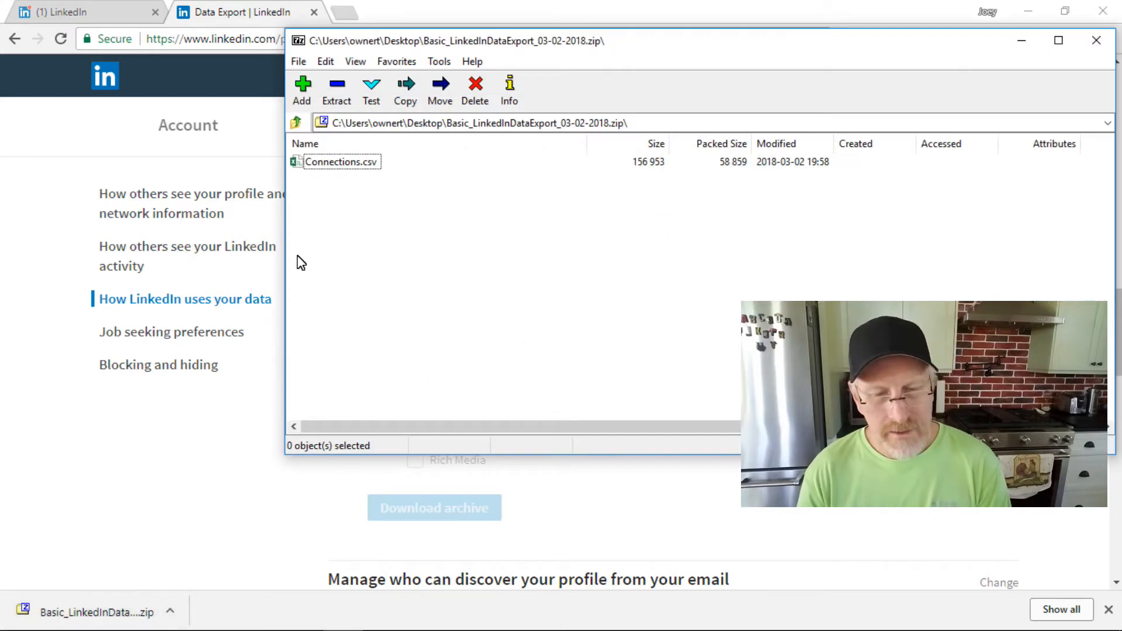
click(341, 163)
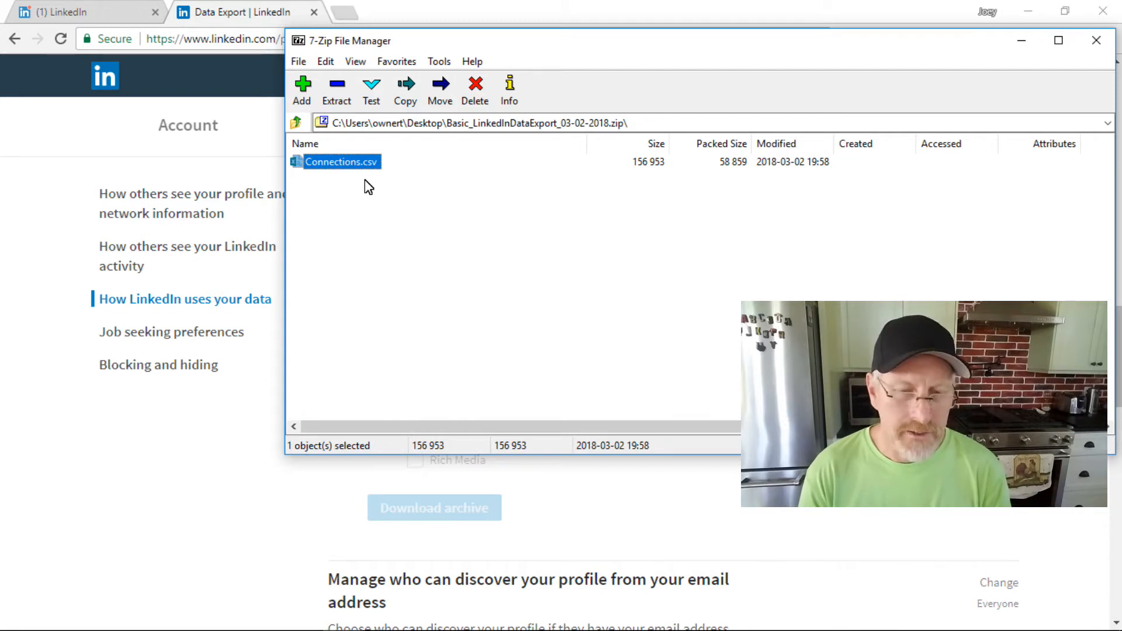
key(Return)
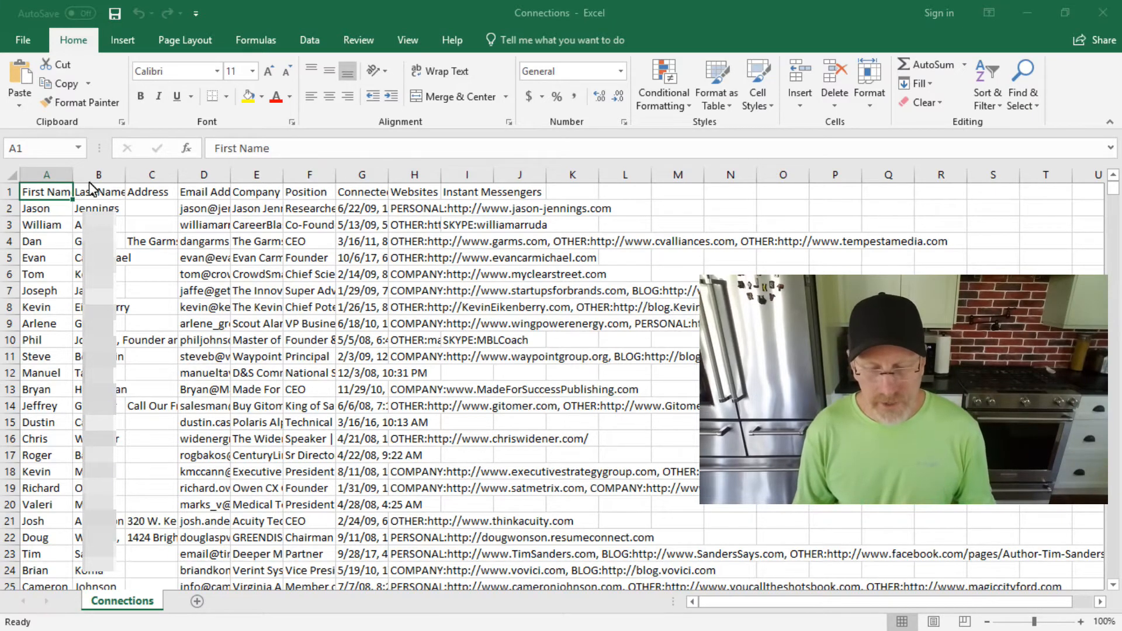
Step: Widen columns A to J together so that their contents are readable
drag(64, 184, 495, 179)
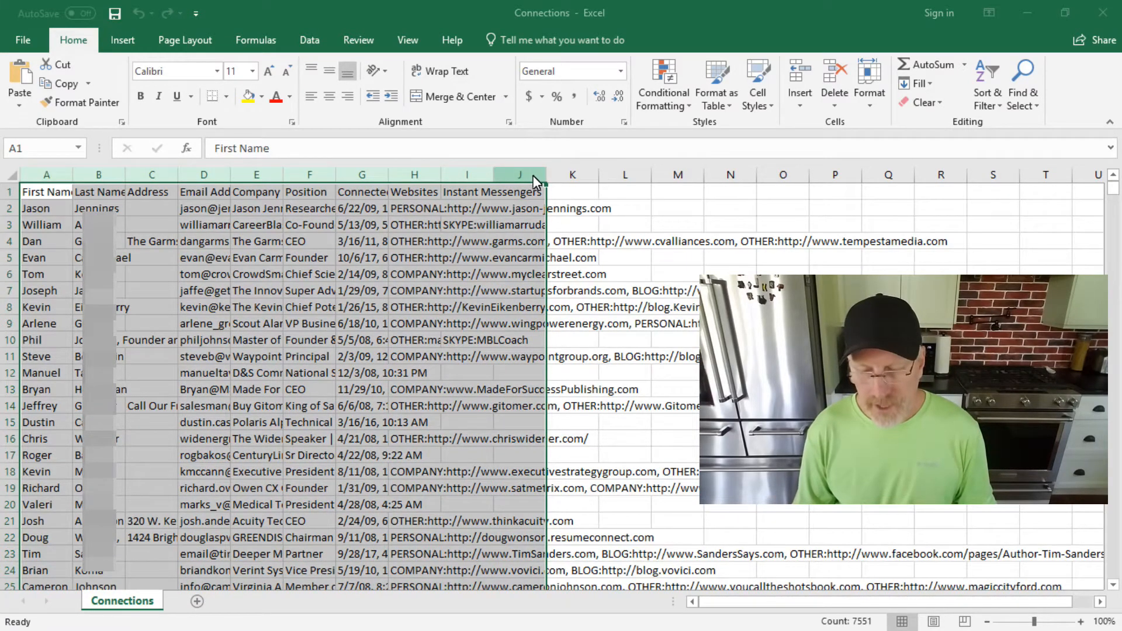
drag(544, 184, 754, 177)
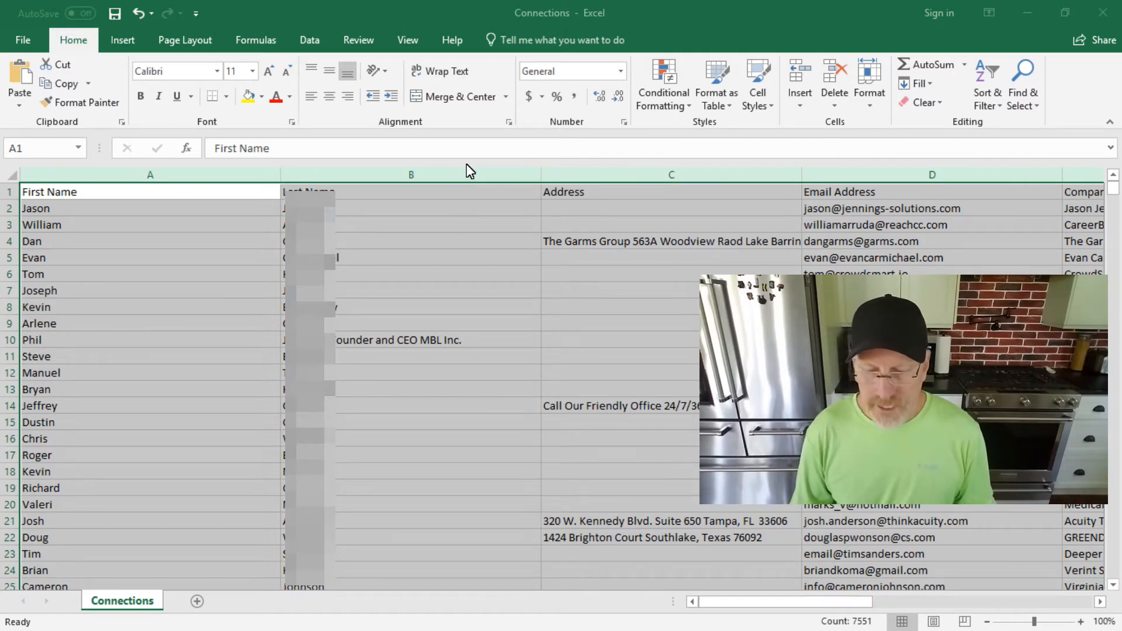
click(485, 145)
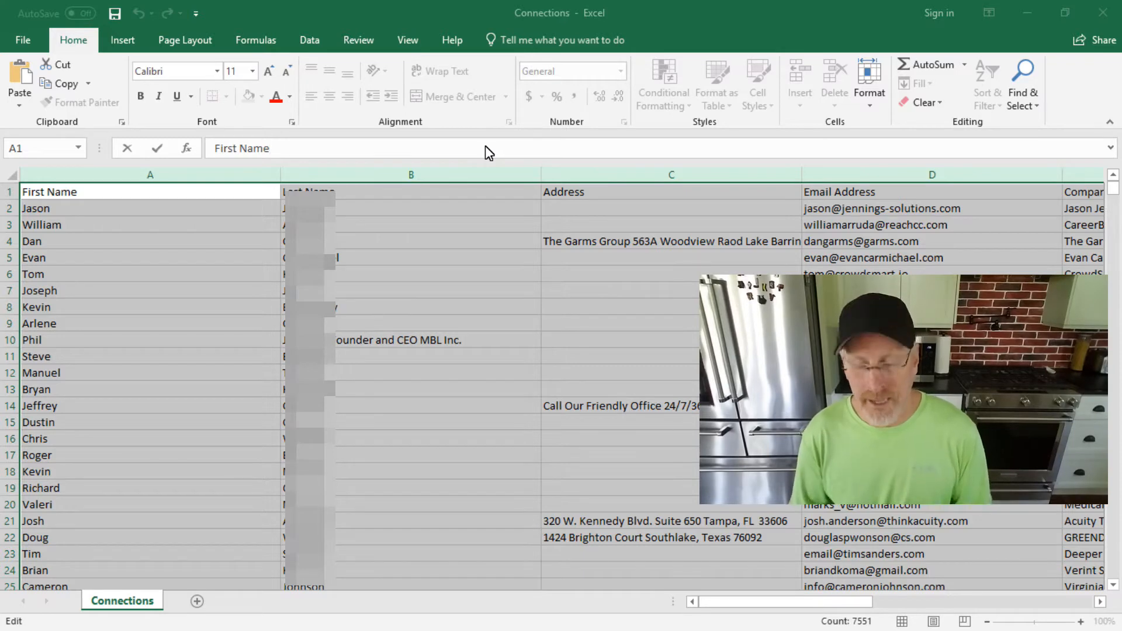
Step: Insert an empty column between the Connected On and Websites columns
drag(714, 603, 917, 594)
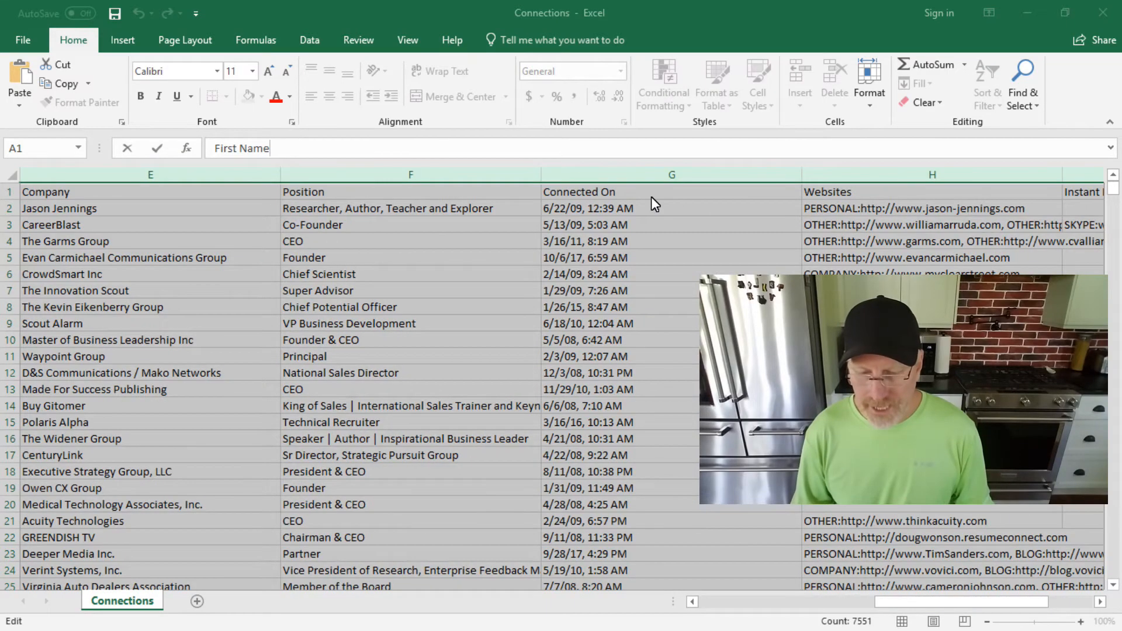
click(637, 174)
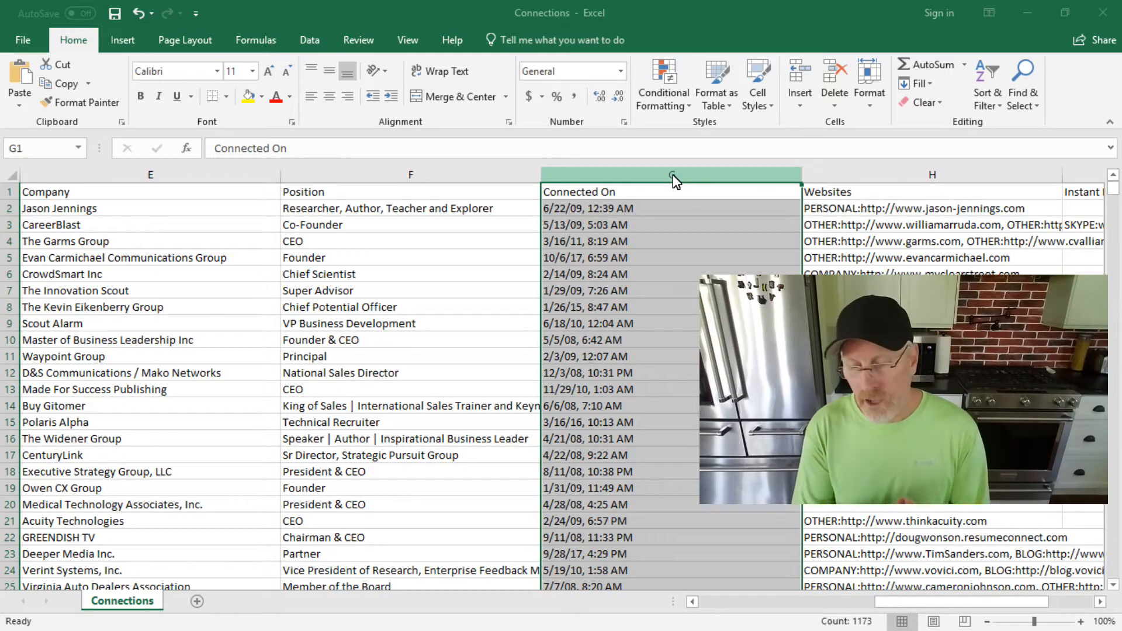
right_click(823, 182)
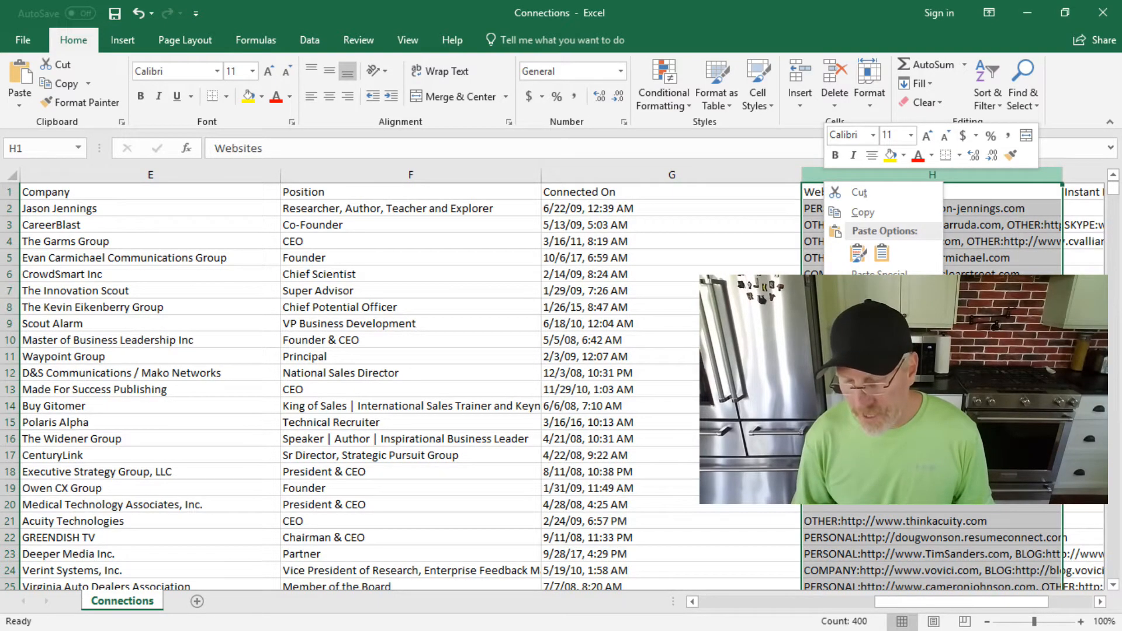
click(867, 297)
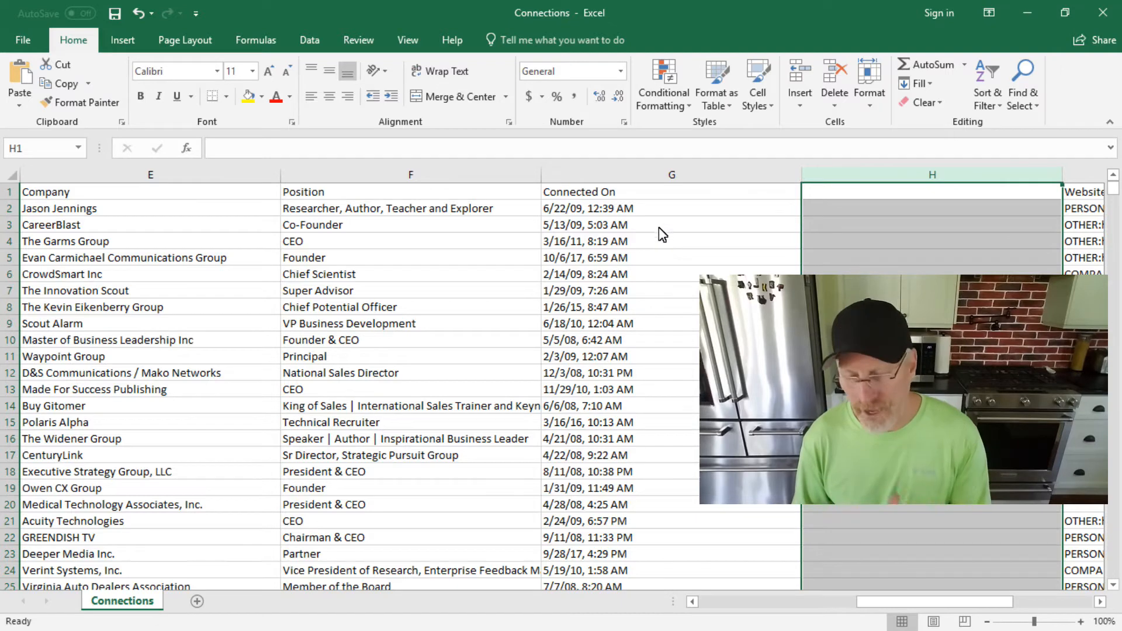
Step: Split the Connected On column with Text to Columns, using only the comma as delimiter and the MDY date format for the first part
click(656, 179)
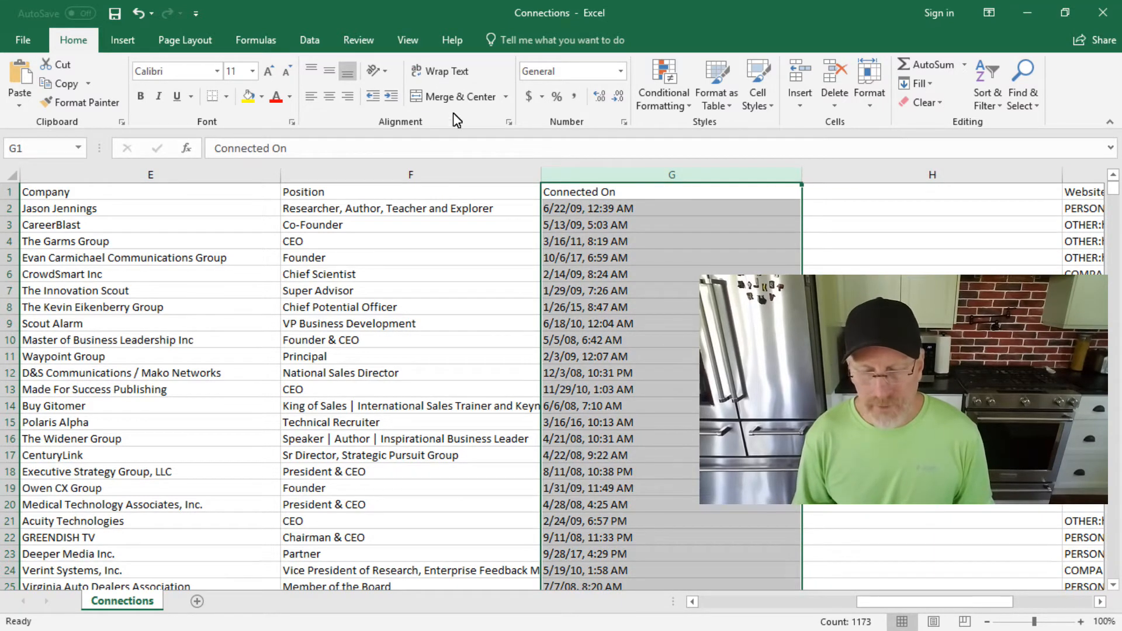
click(310, 41)
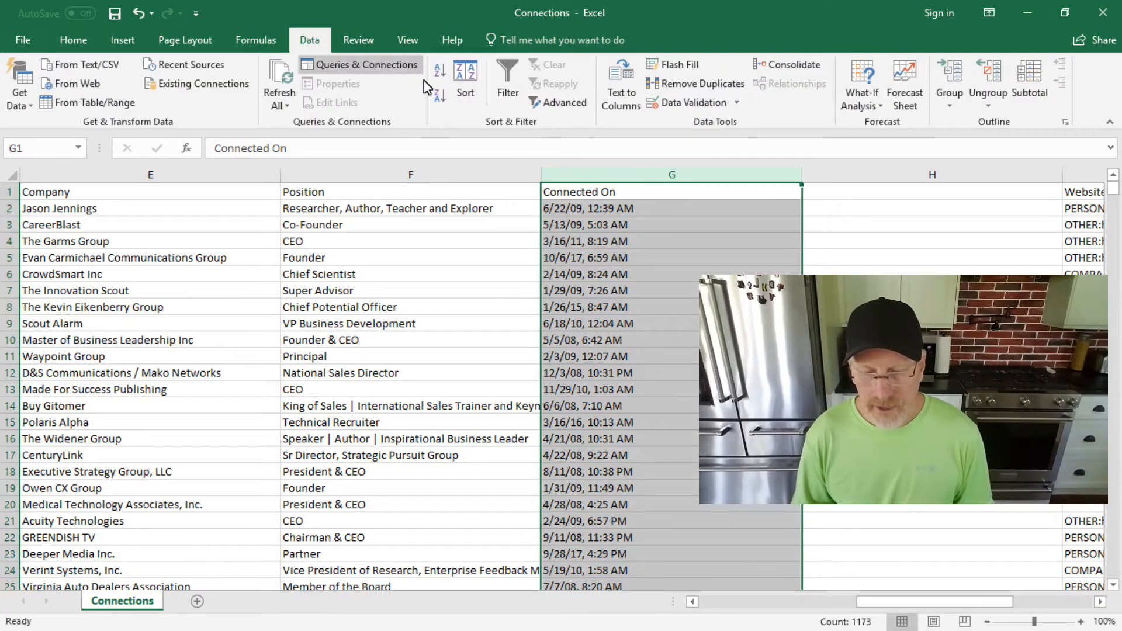
click(608, 83)
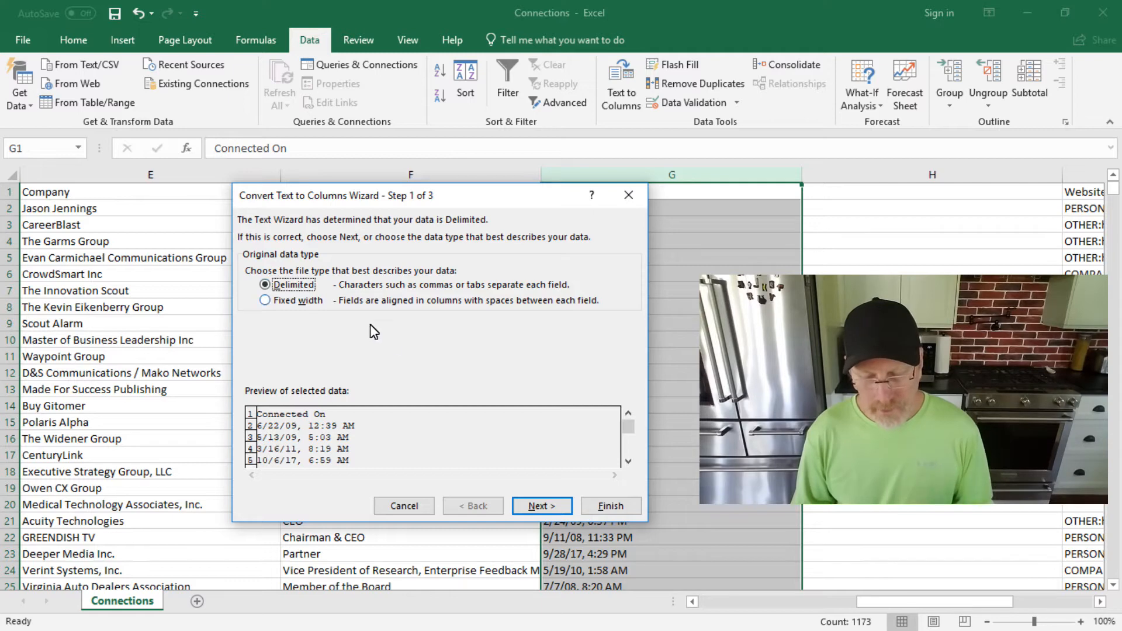
click(535, 507)
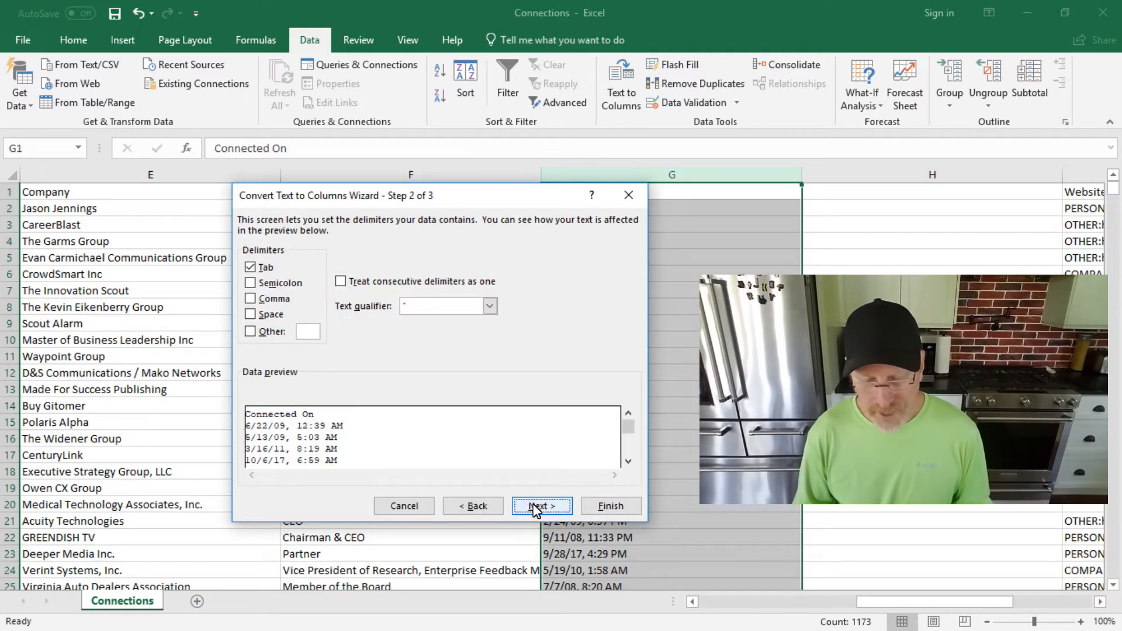
click(250, 268)
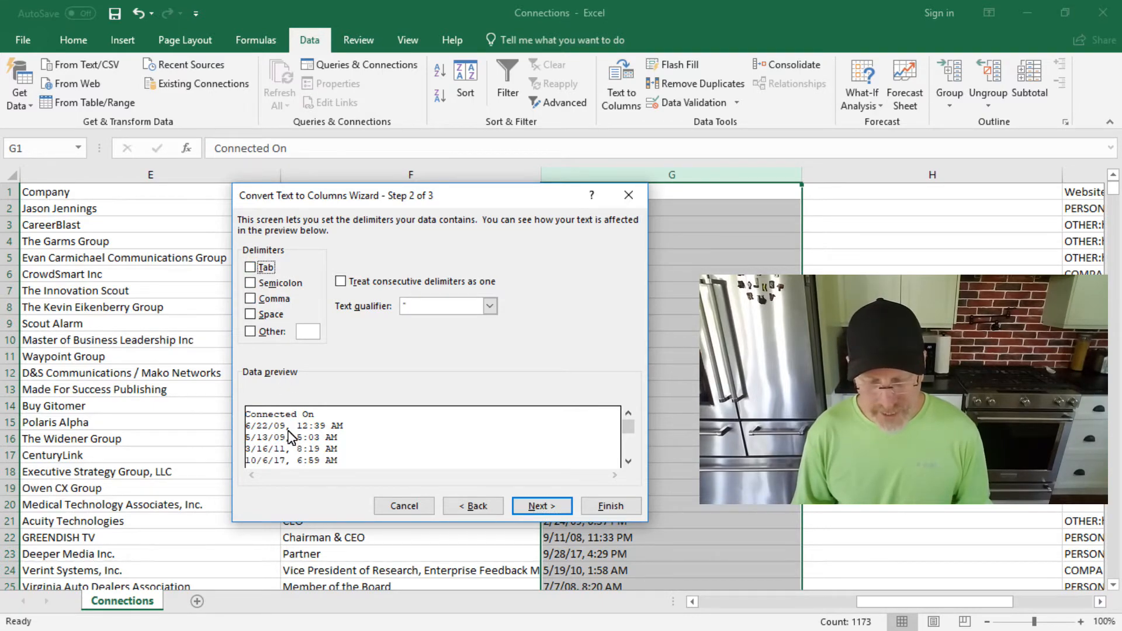
click(250, 299)
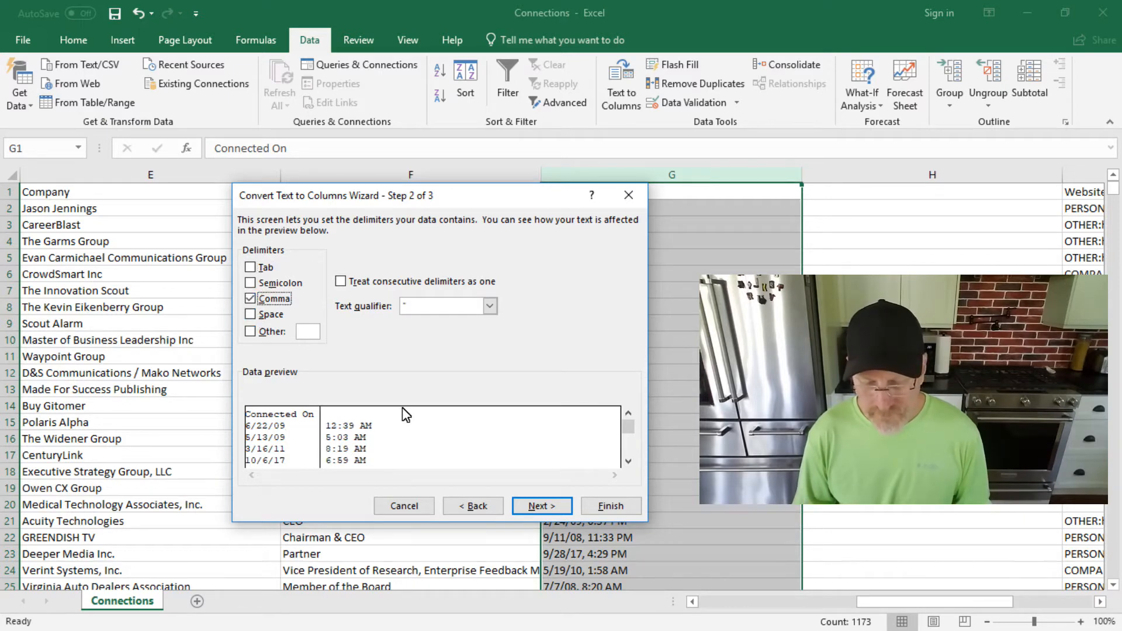
click(532, 505)
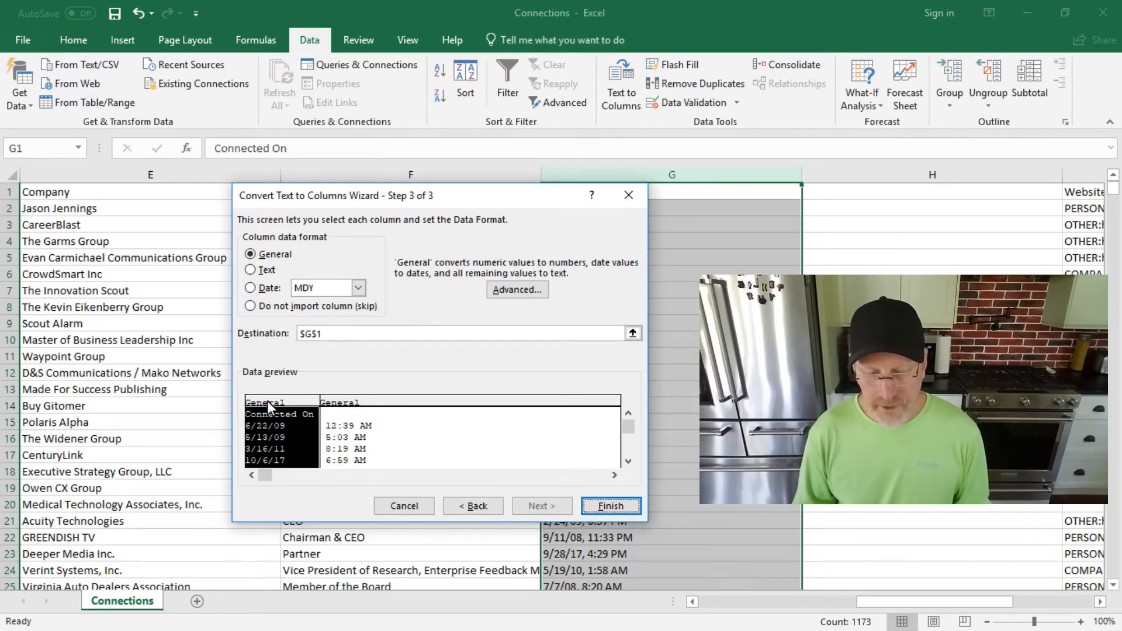
click(250, 289)
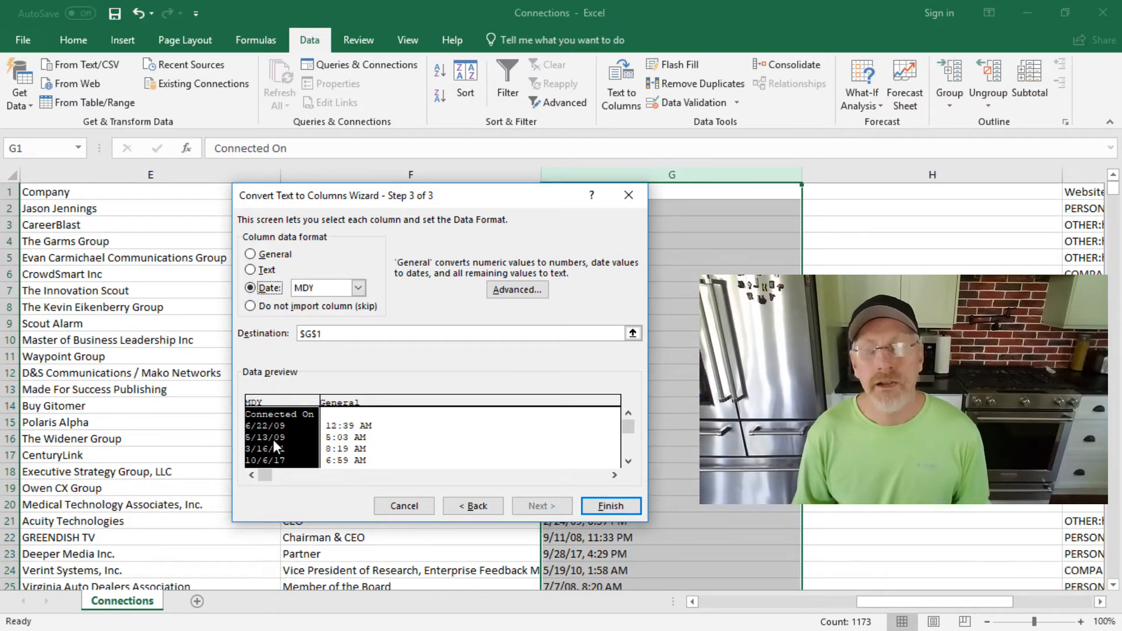
click(609, 505)
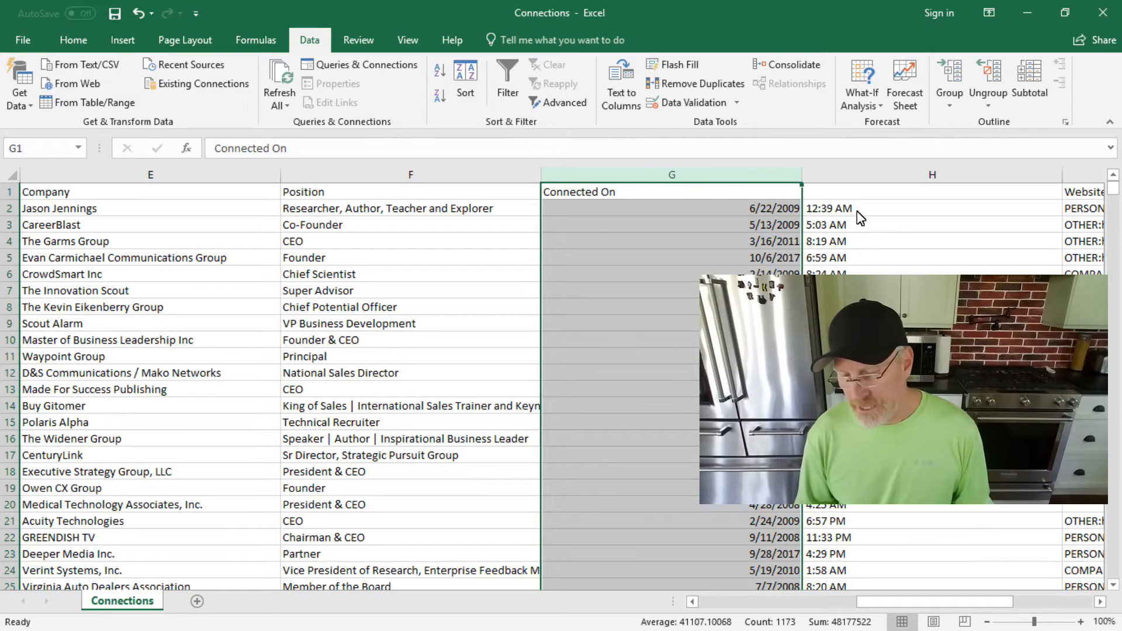
Step: Give the split-off time column H the header Connected Time, and hide that column
click(858, 196)
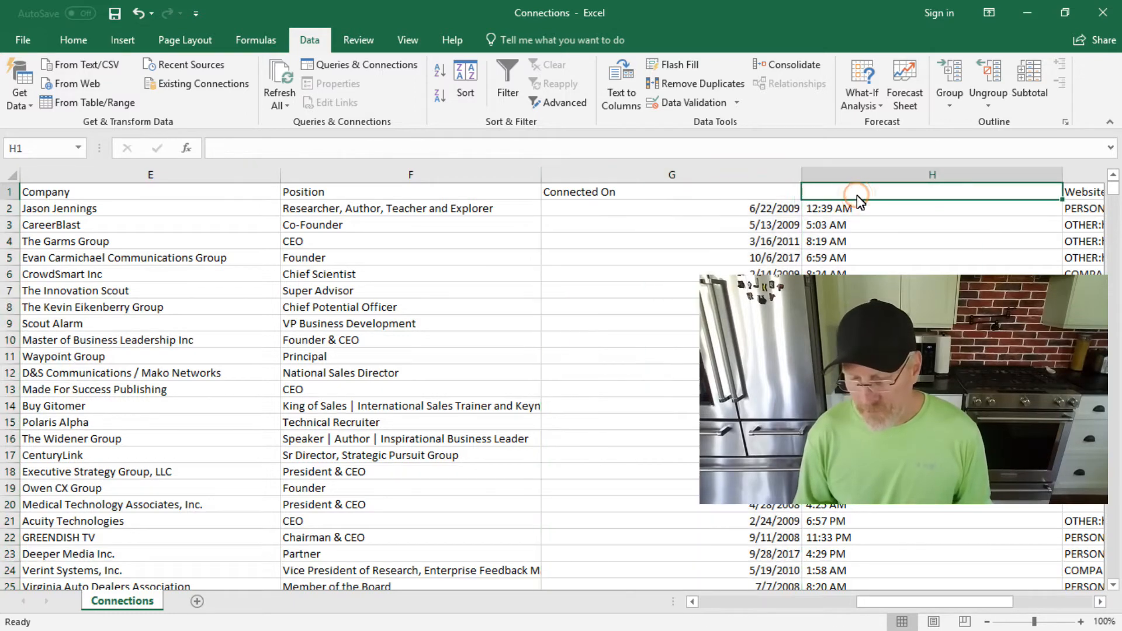
text(COnnect)
key(BackSpace)
key(BackSpace)
key(BackSpace)
key(BackSpace)
key(BackSpace)
key(BackSpace)
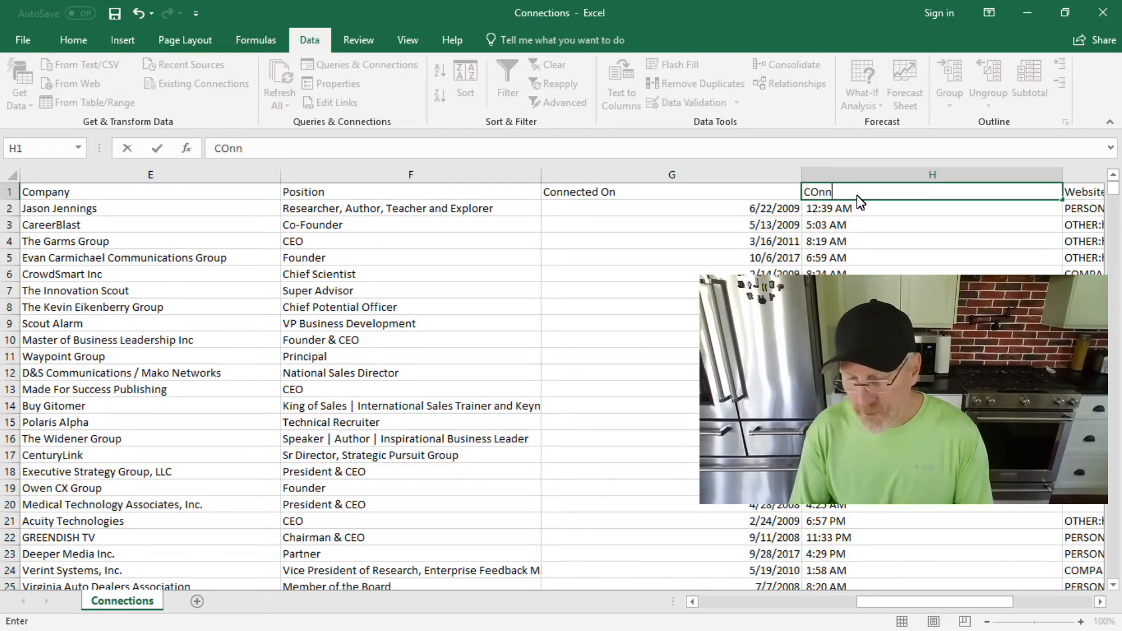
text(onnected Time)
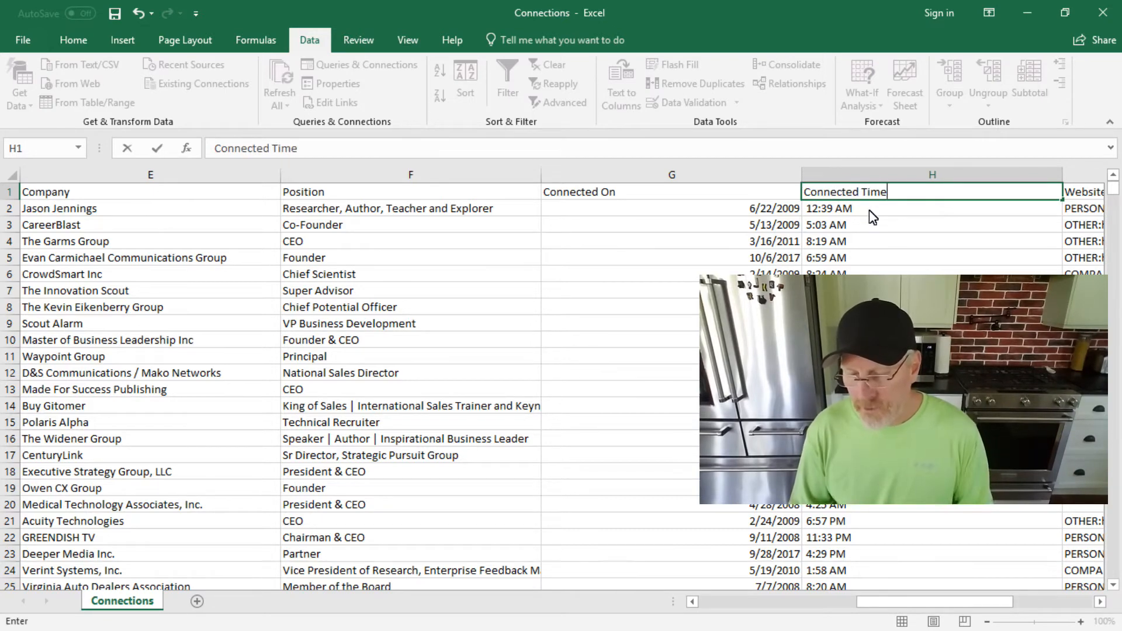
key(Return)
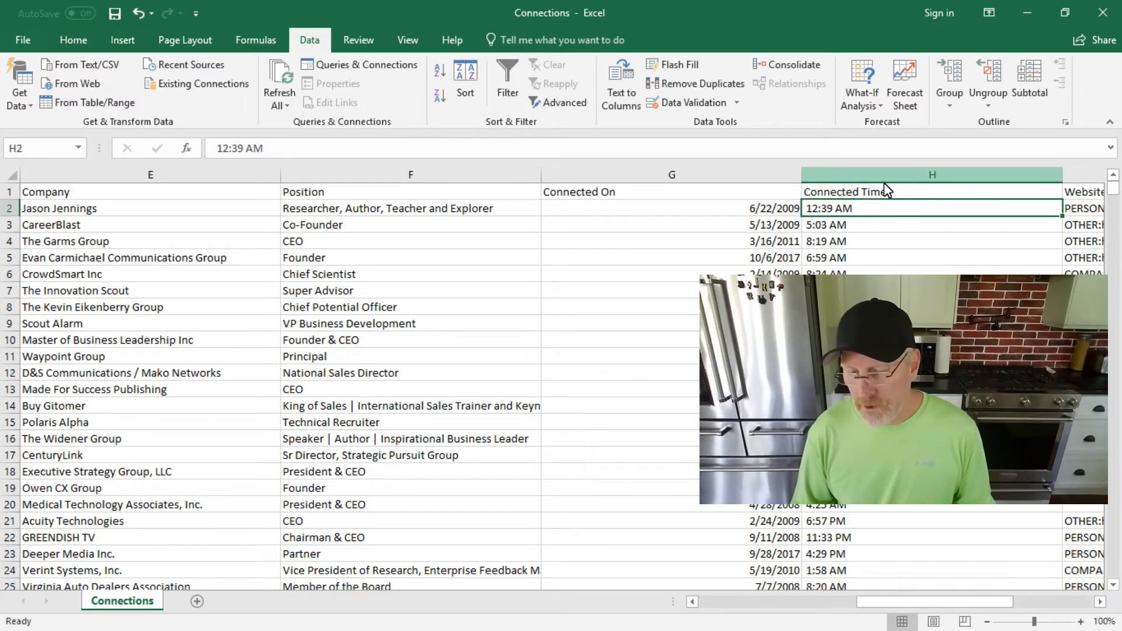
right_click(883, 181)
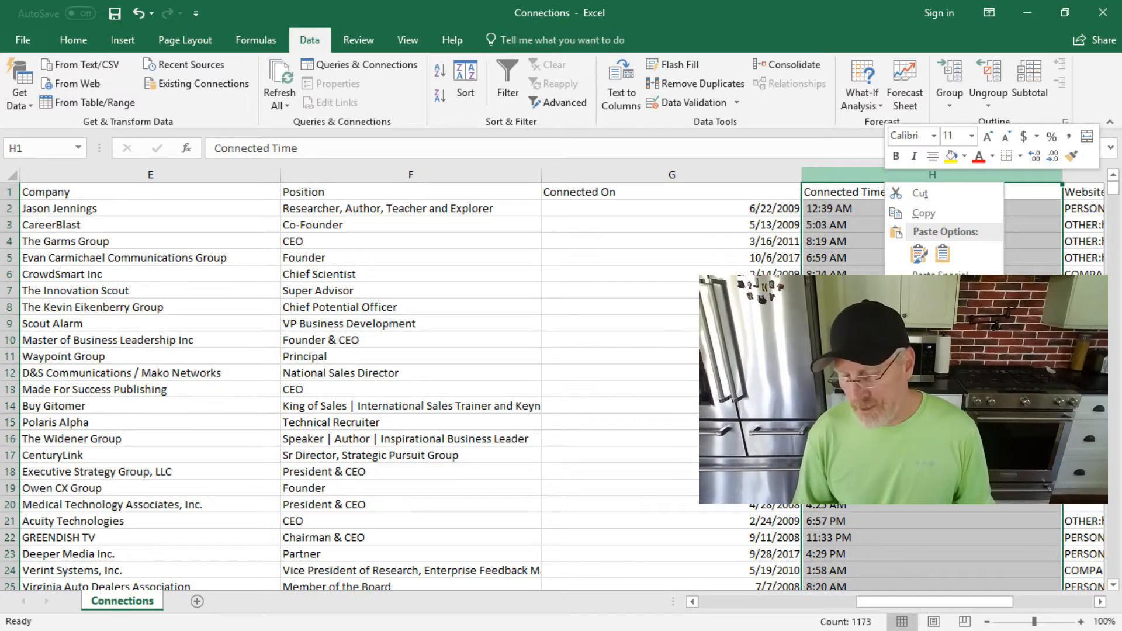
click(924, 400)
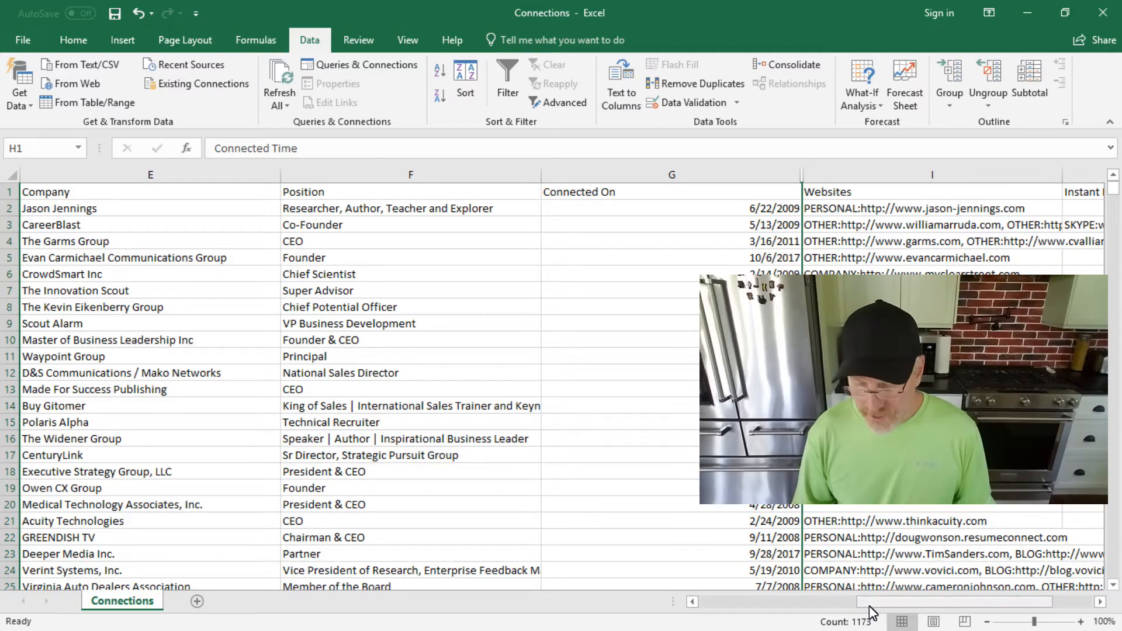
Step: Insert an empty column between the Last Name and Address columns
drag(870, 607, 654, 579)
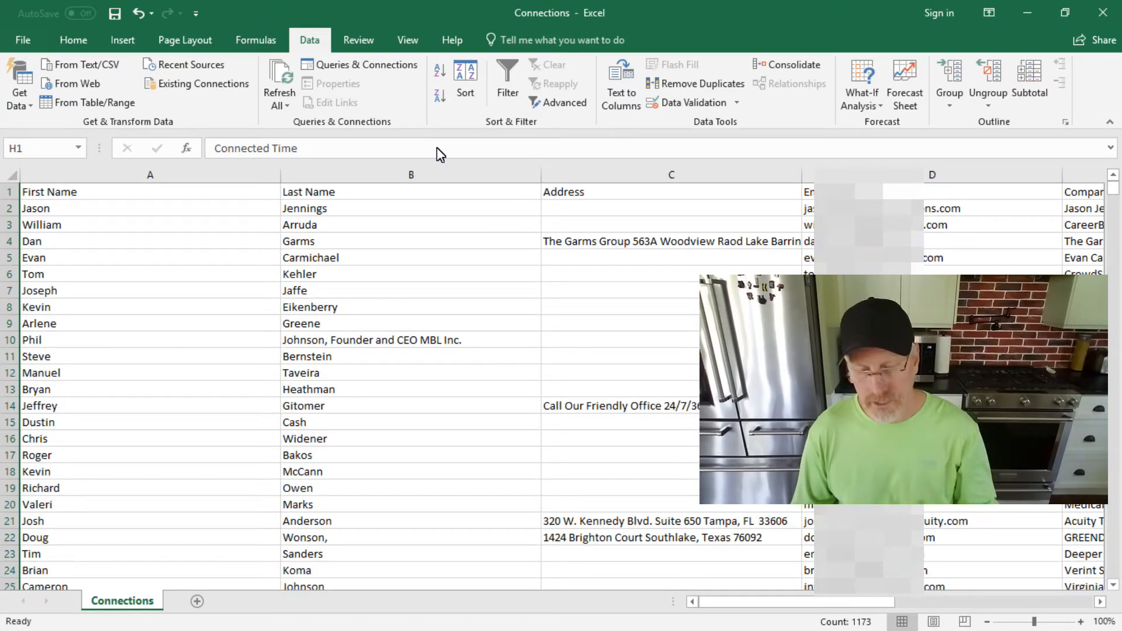
right_click(560, 178)
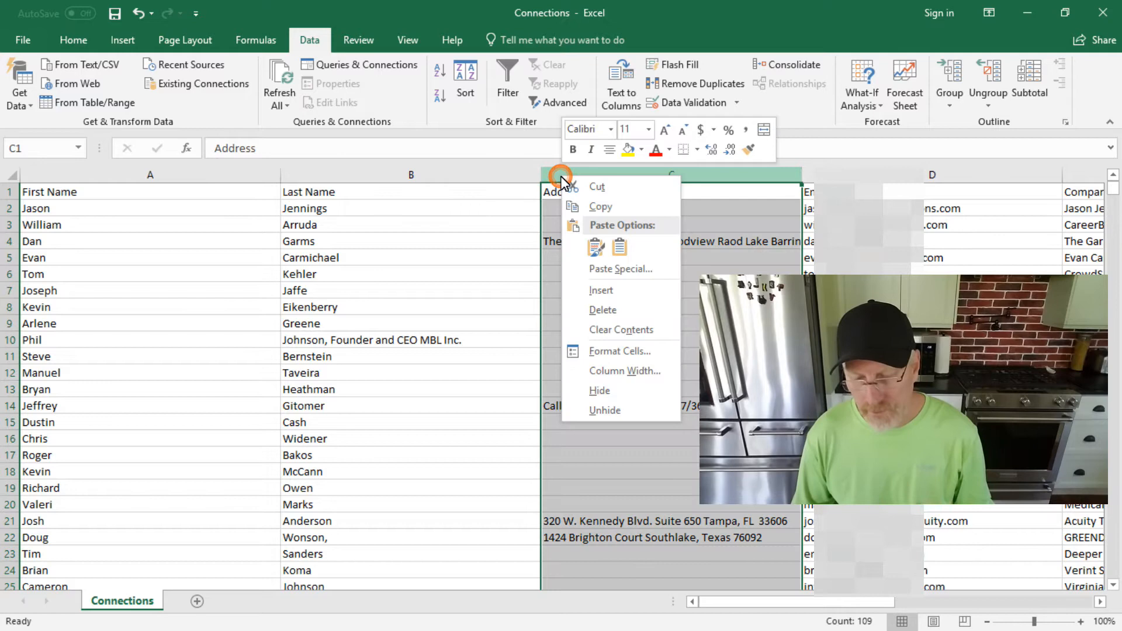
click(599, 290)
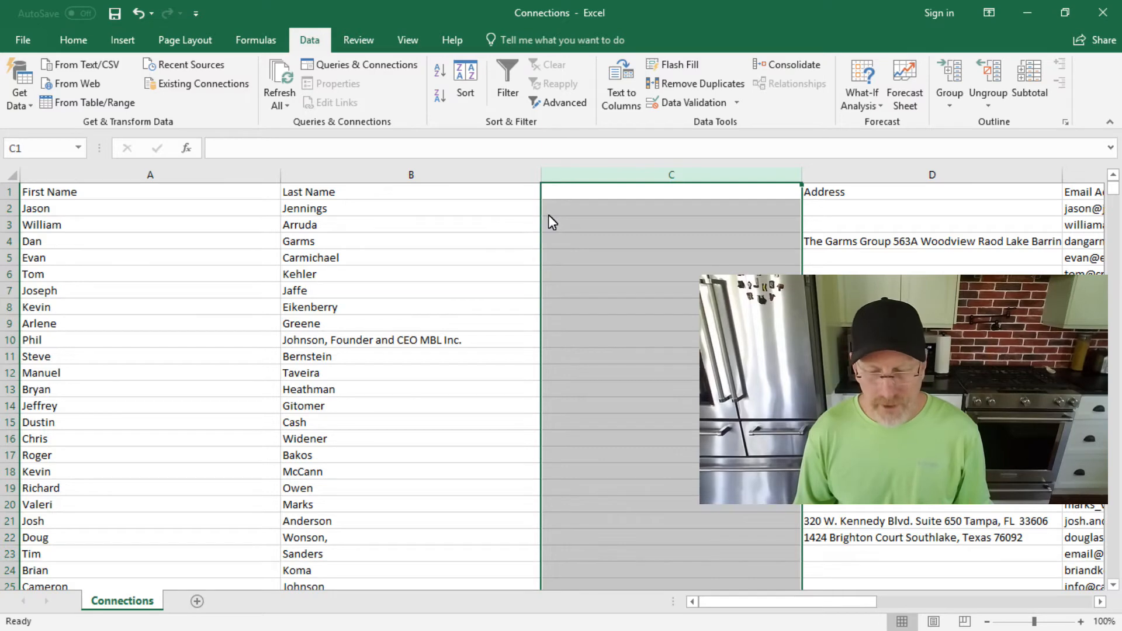
Step: Join first and last name in C2 with the formula =A2&" "&B2, and fill it down the whole column
click(572, 211)
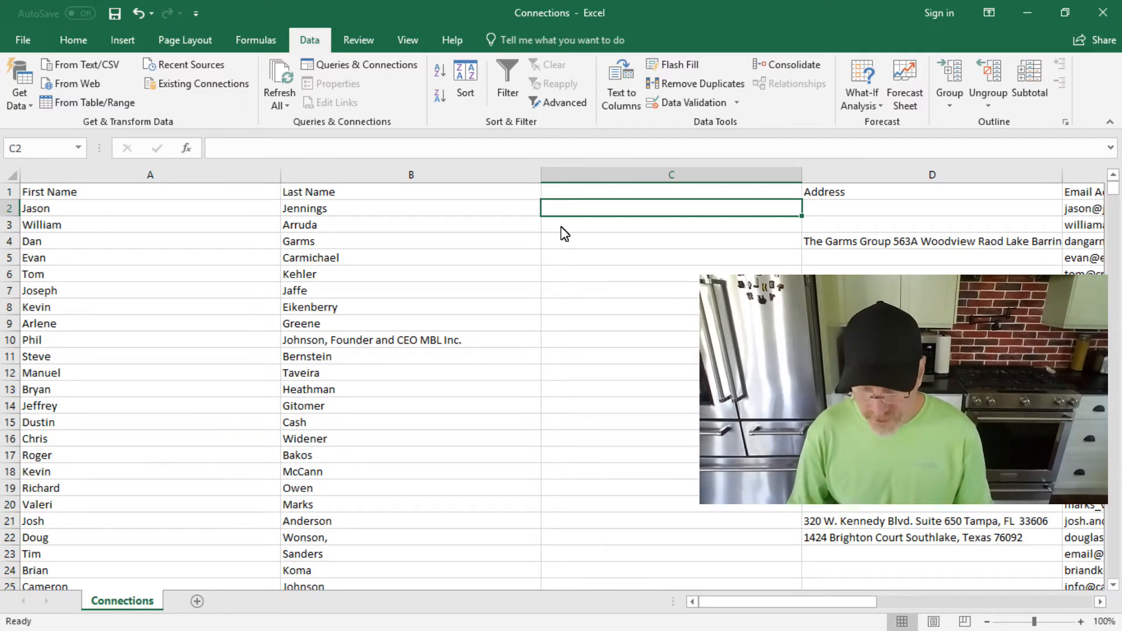
text(=)
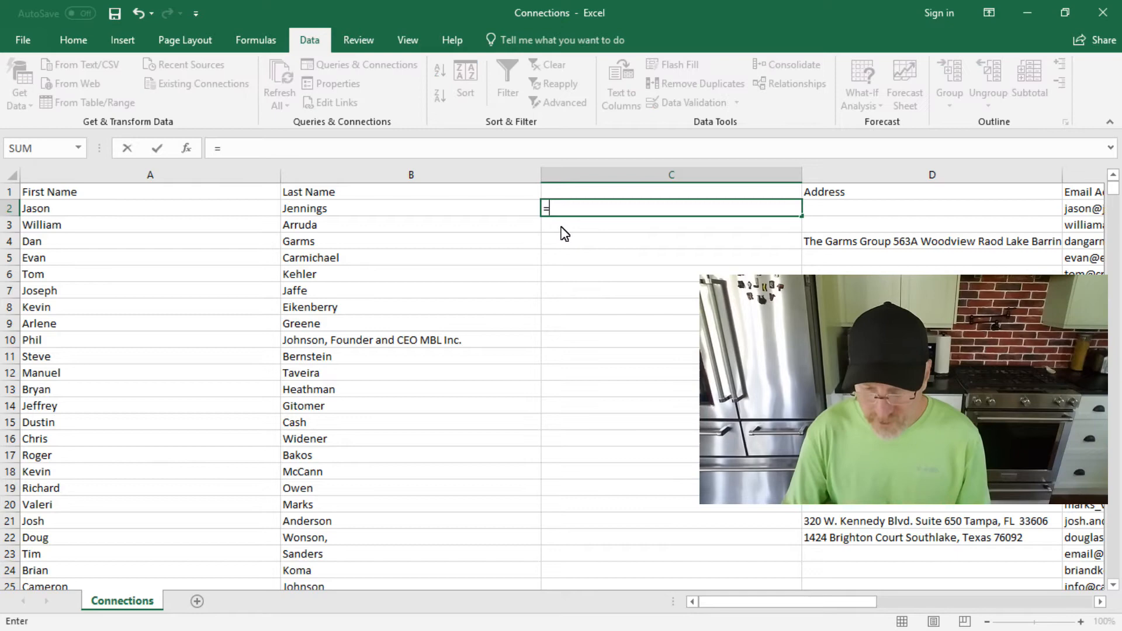
click(199, 212)
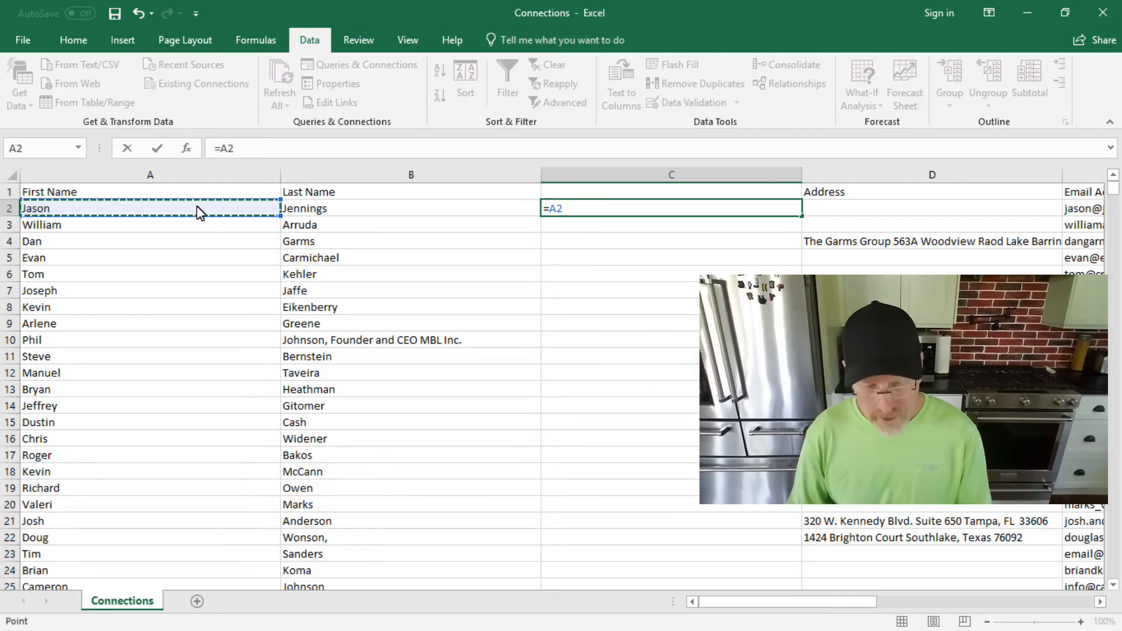
text(&)
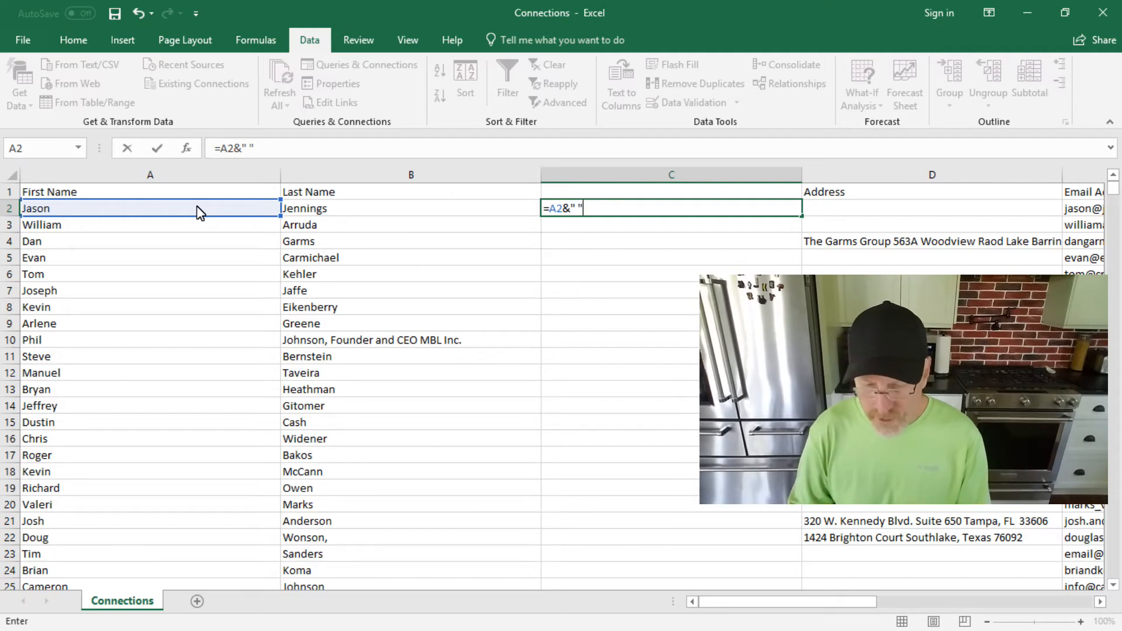
text(&)
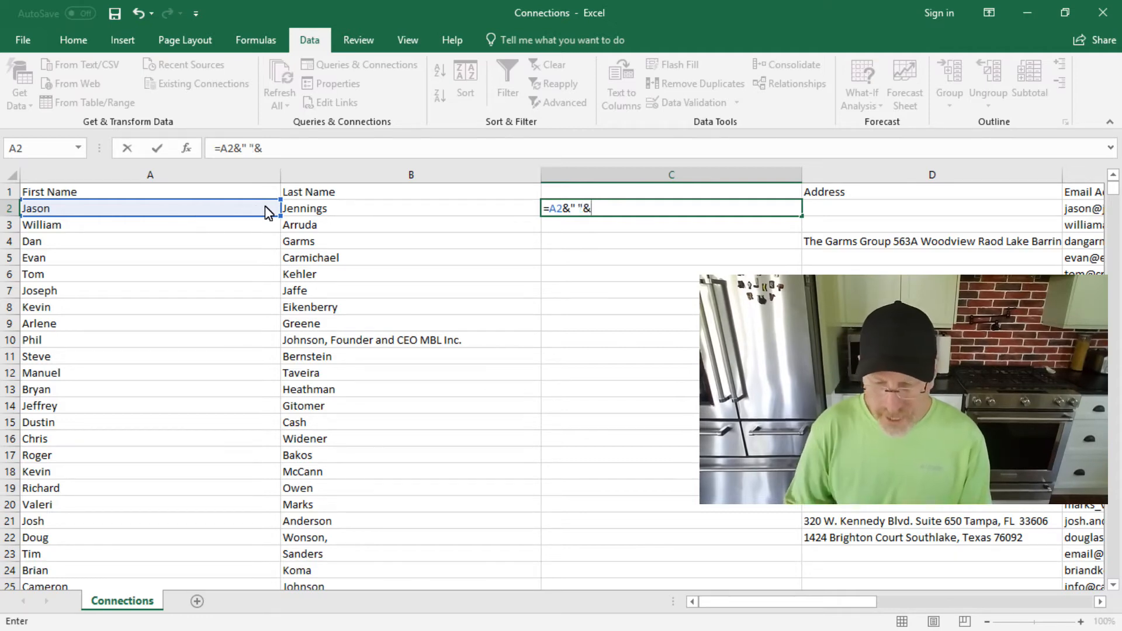
click(289, 211)
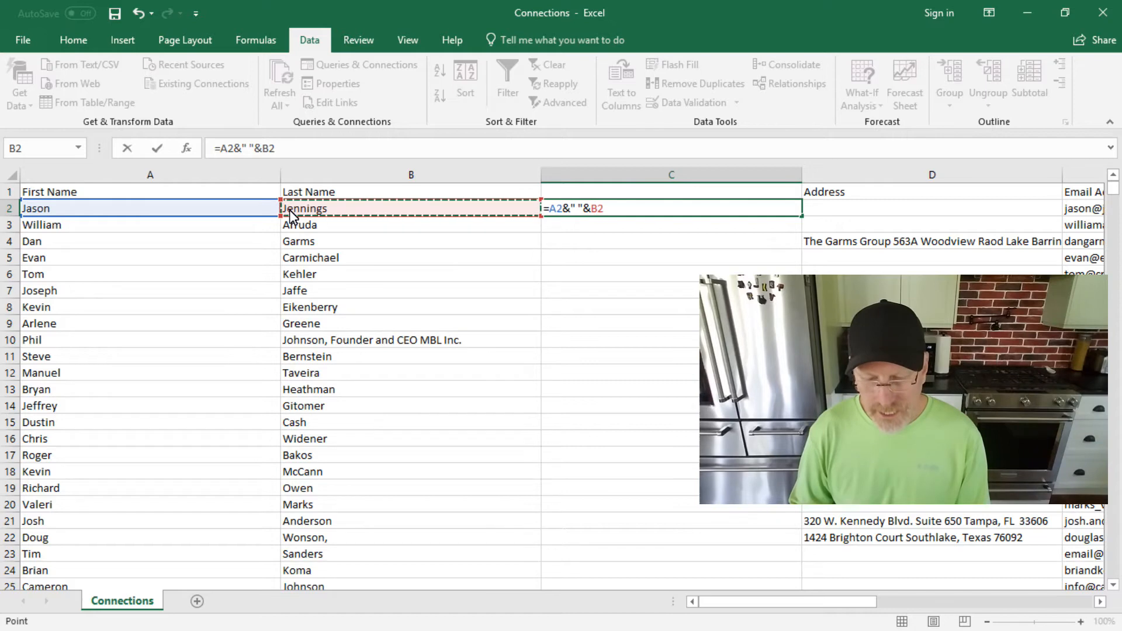
key(Return)
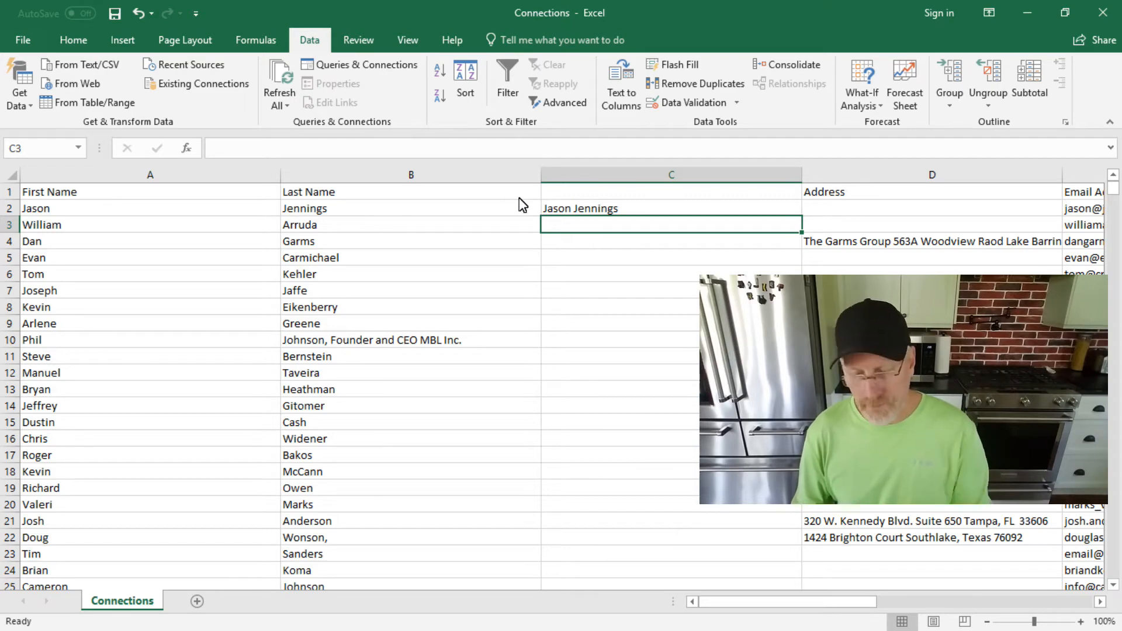
click(579, 209)
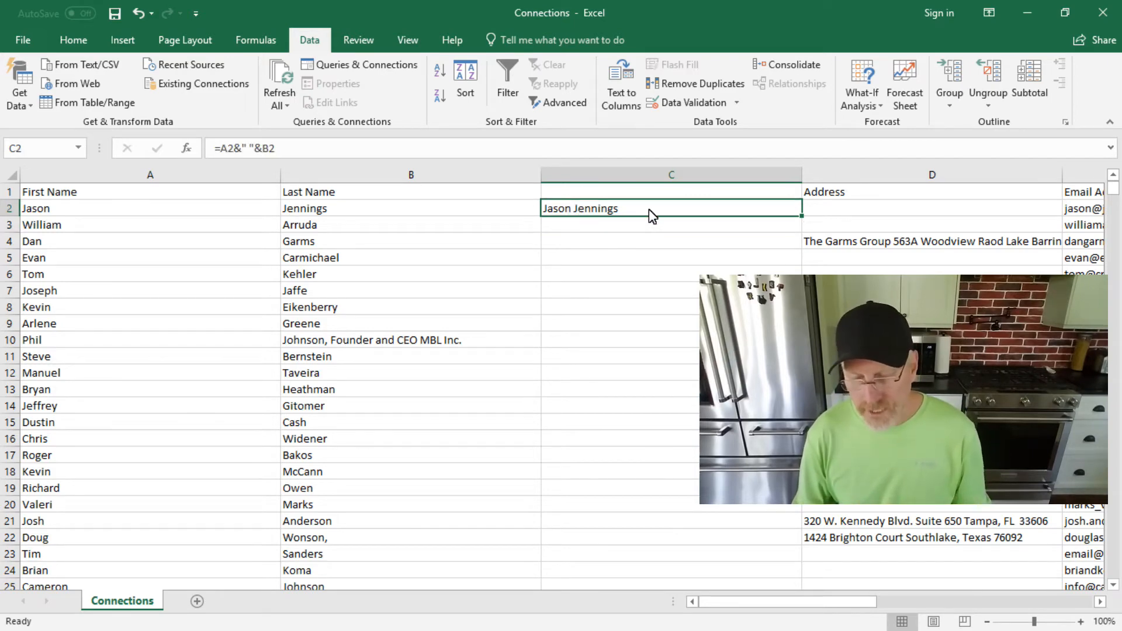
double_click(801, 216)
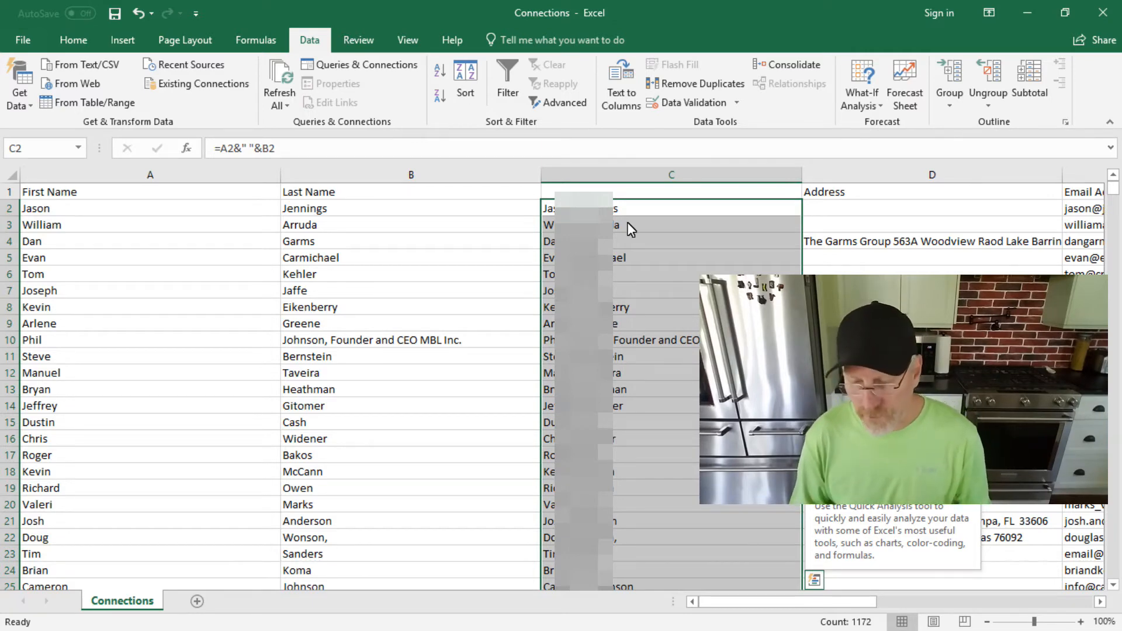
Step: Hide the First Name and Last Name columns together, and the Address column as well
drag(448, 177, 272, 181)
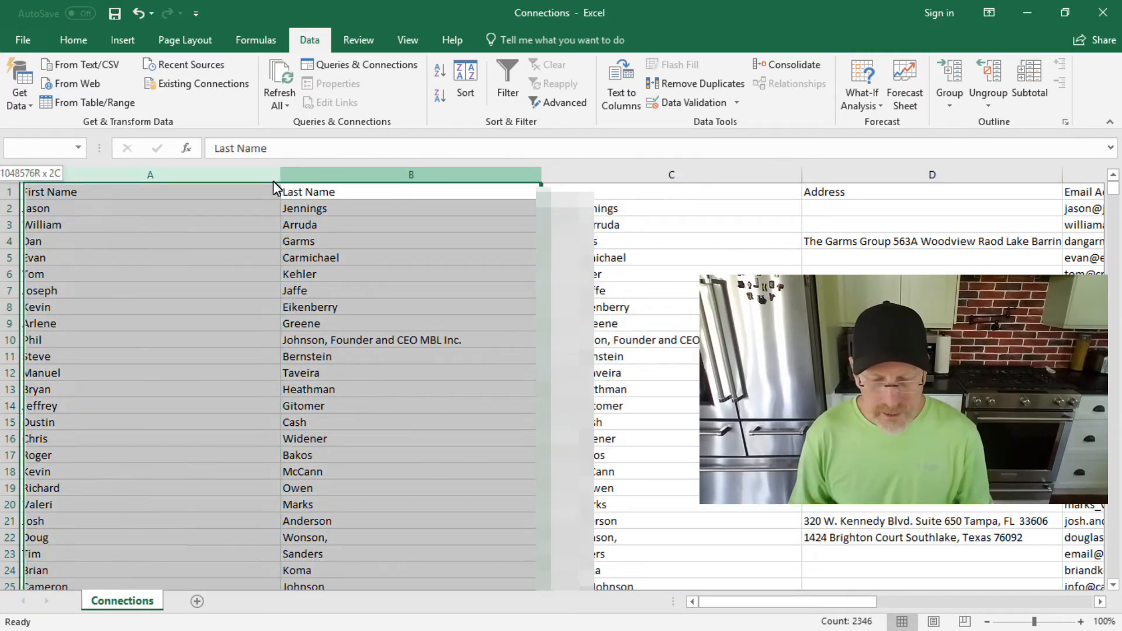
right_click(272, 181)
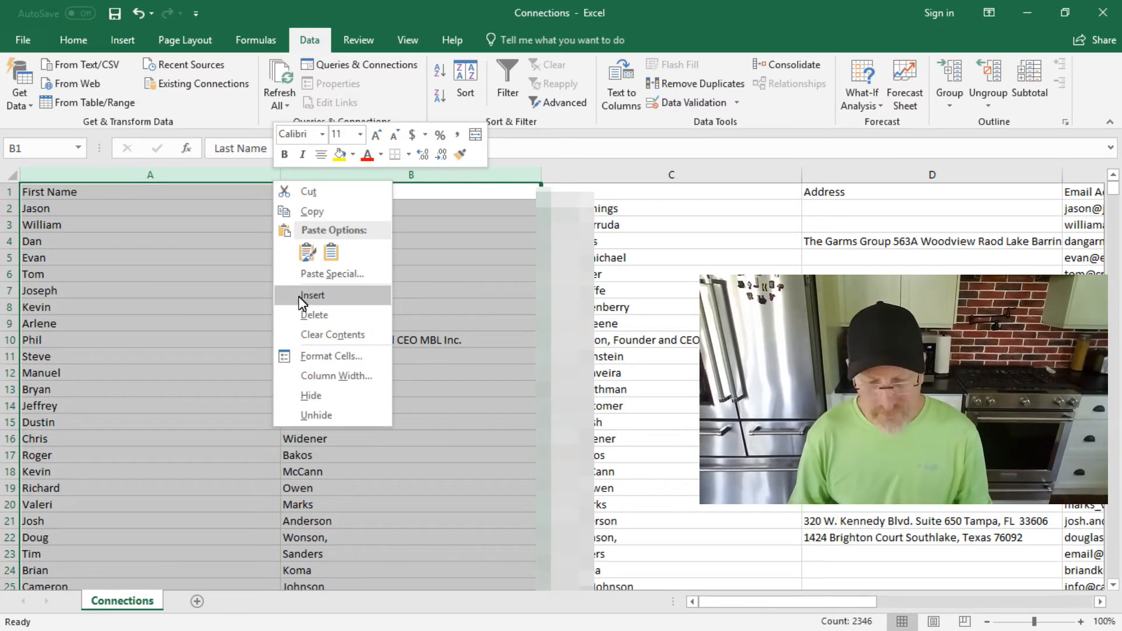
click(314, 396)
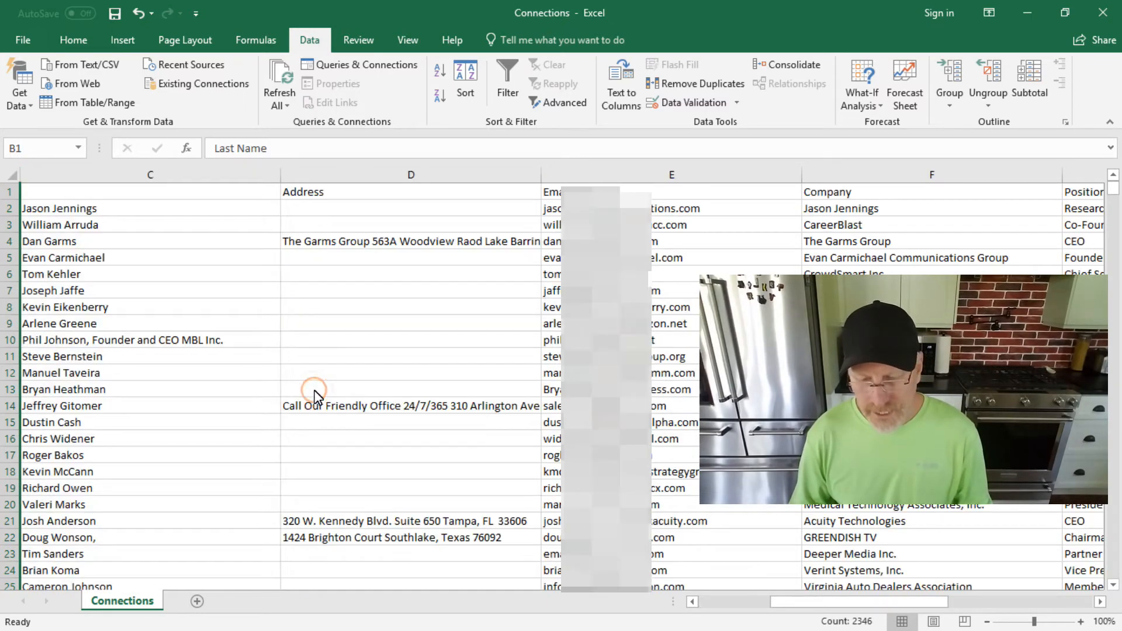
right_click(405, 177)
click(454, 397)
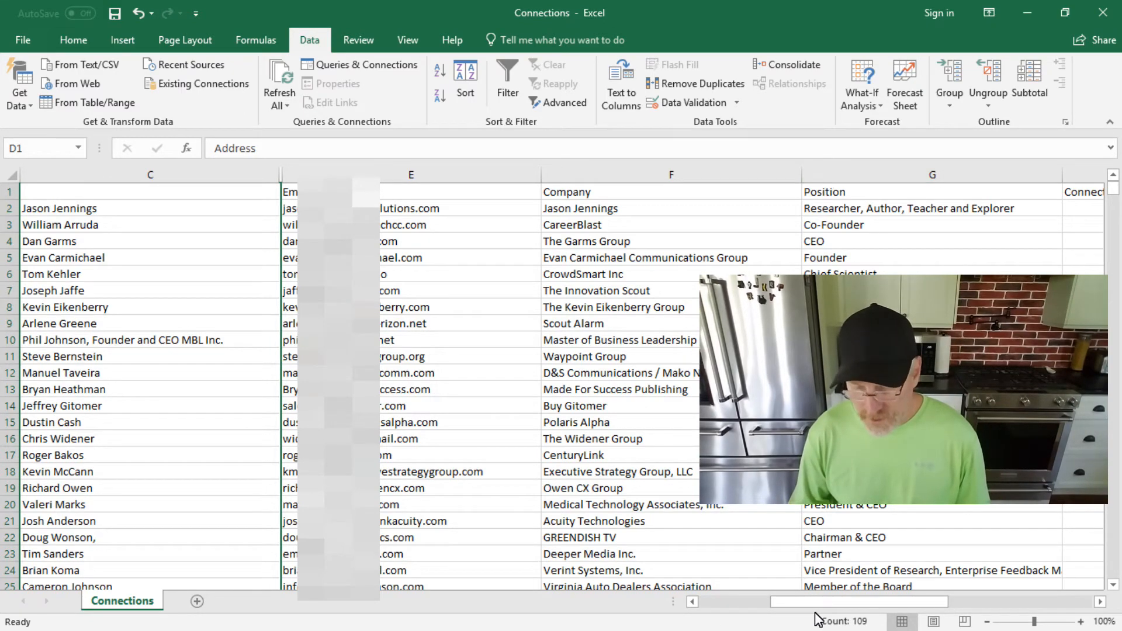
Step: Give the combined-name column C the header Name in cell C1
drag(815, 605, 757, 592)
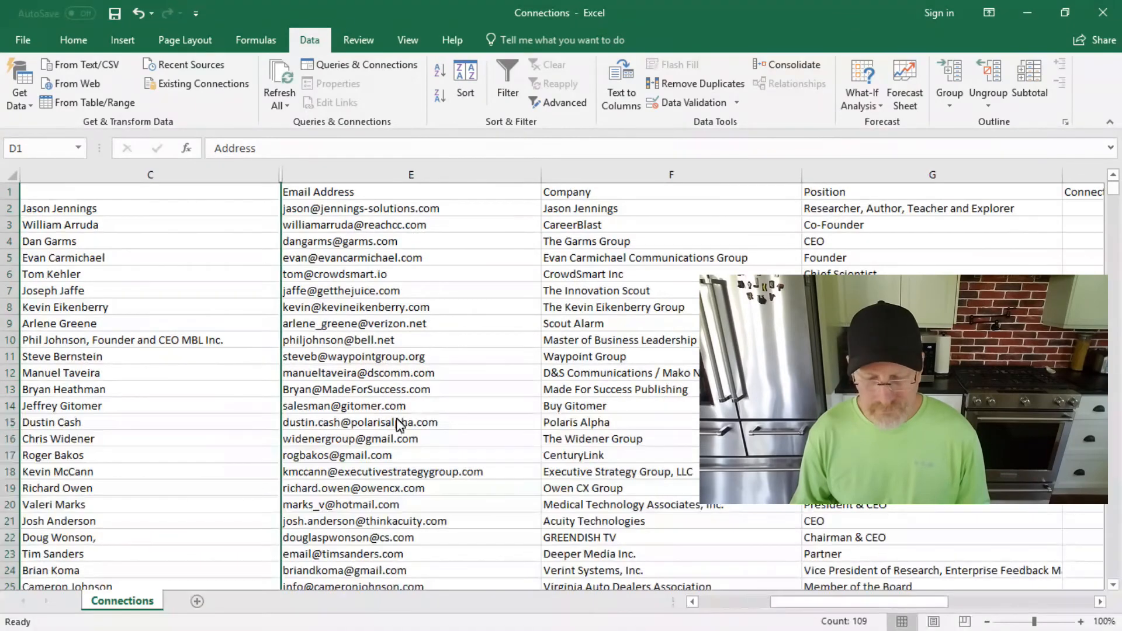
click(9, 196)
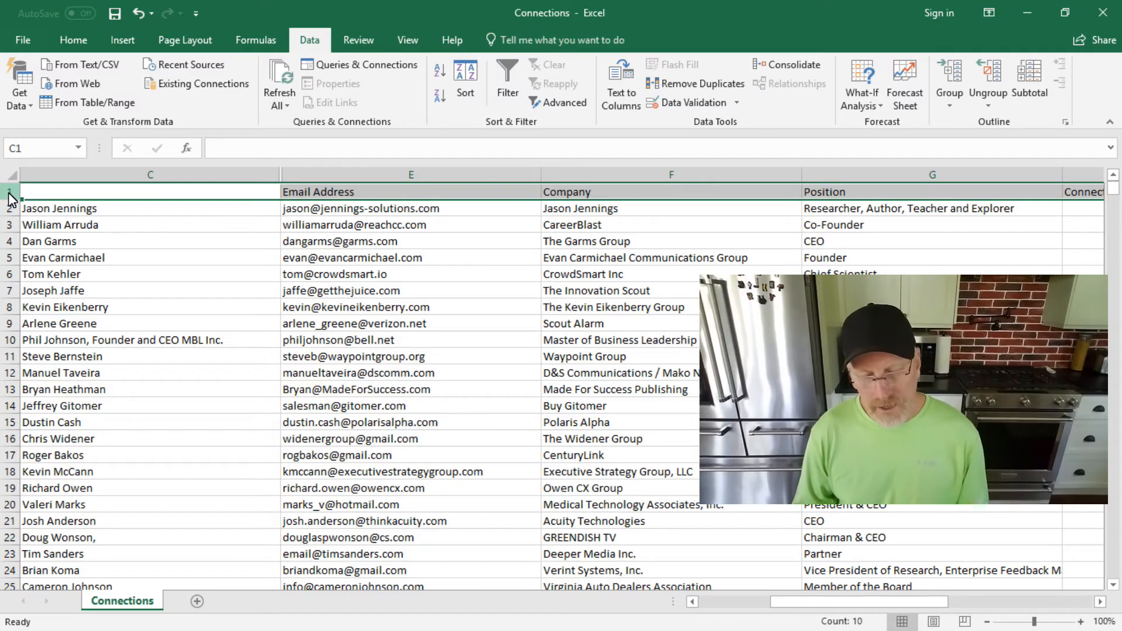
click(62, 192)
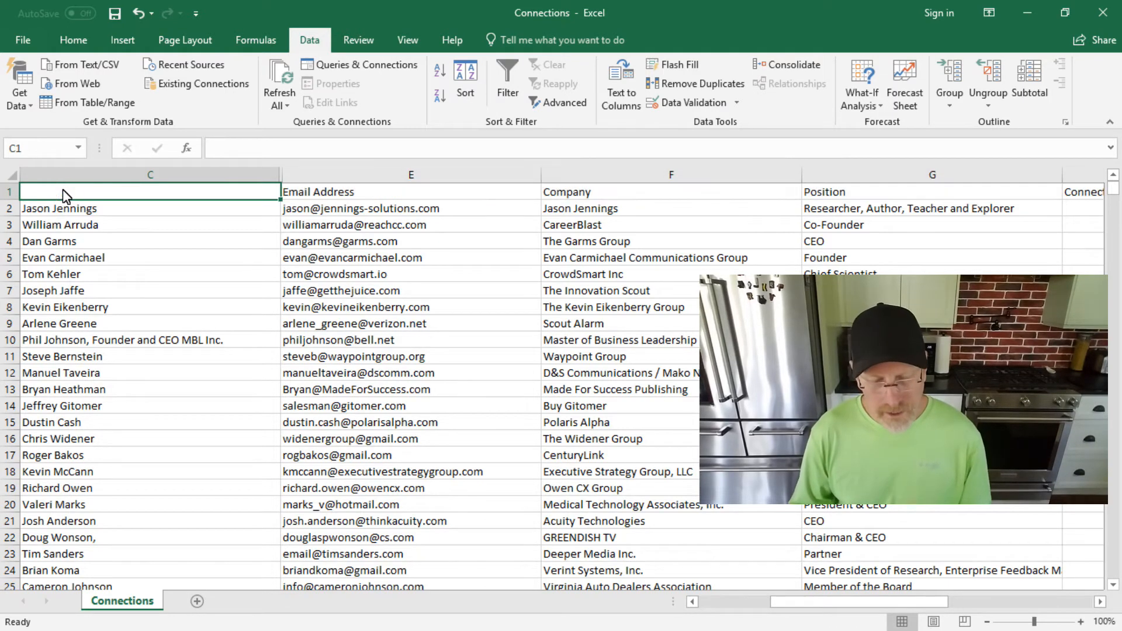
text(Name)
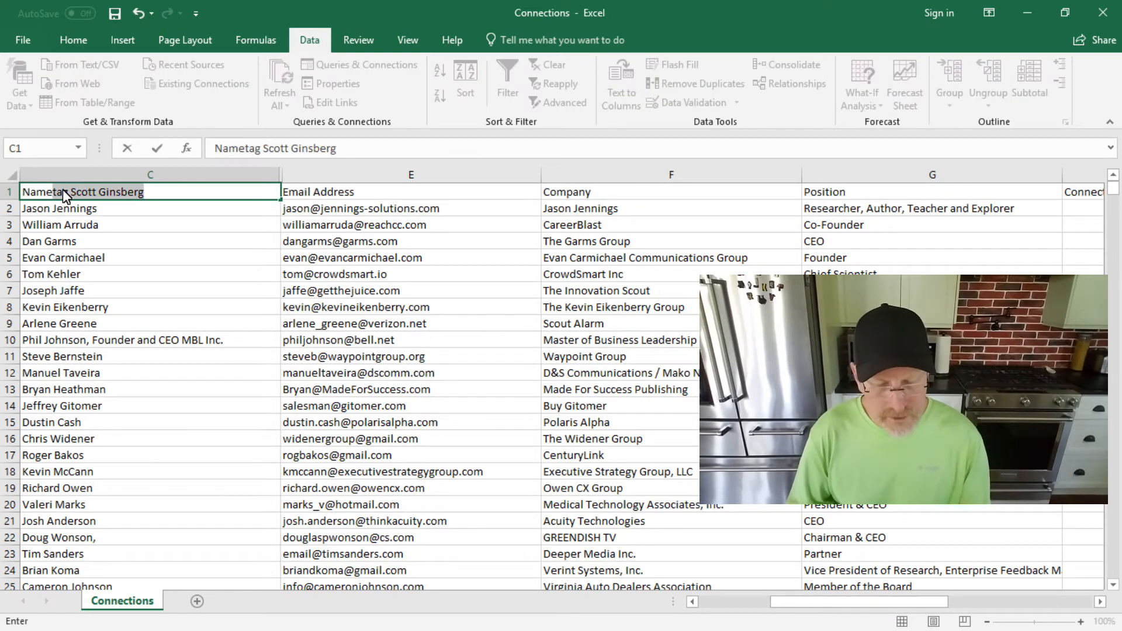
key(Delete)
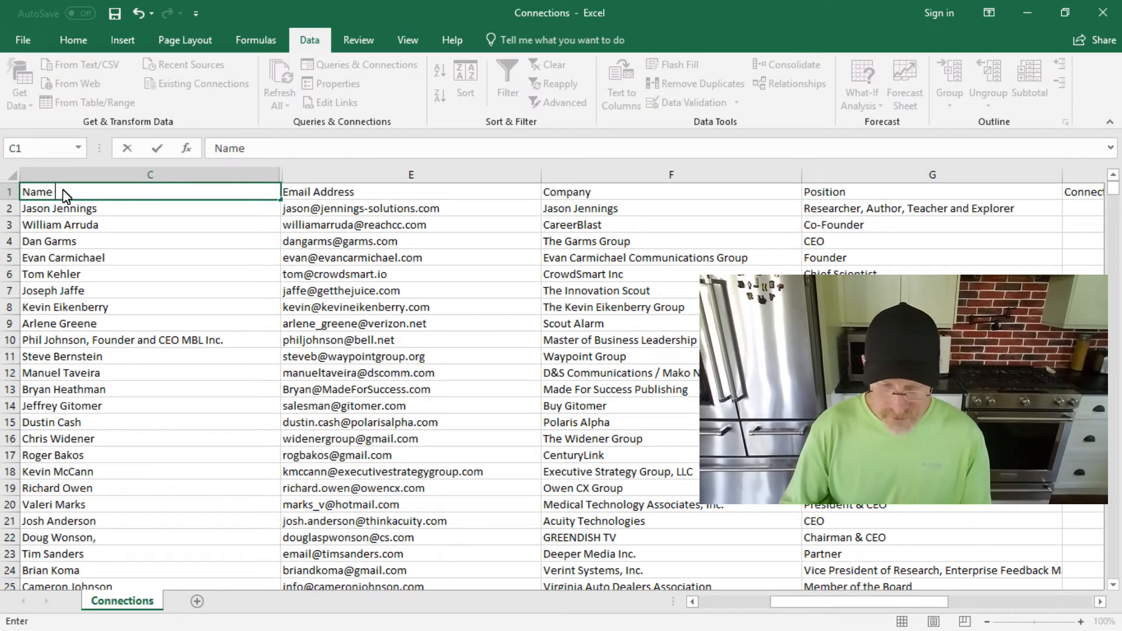
Step: Add filters to the header row of the connections sheet
click(10, 192)
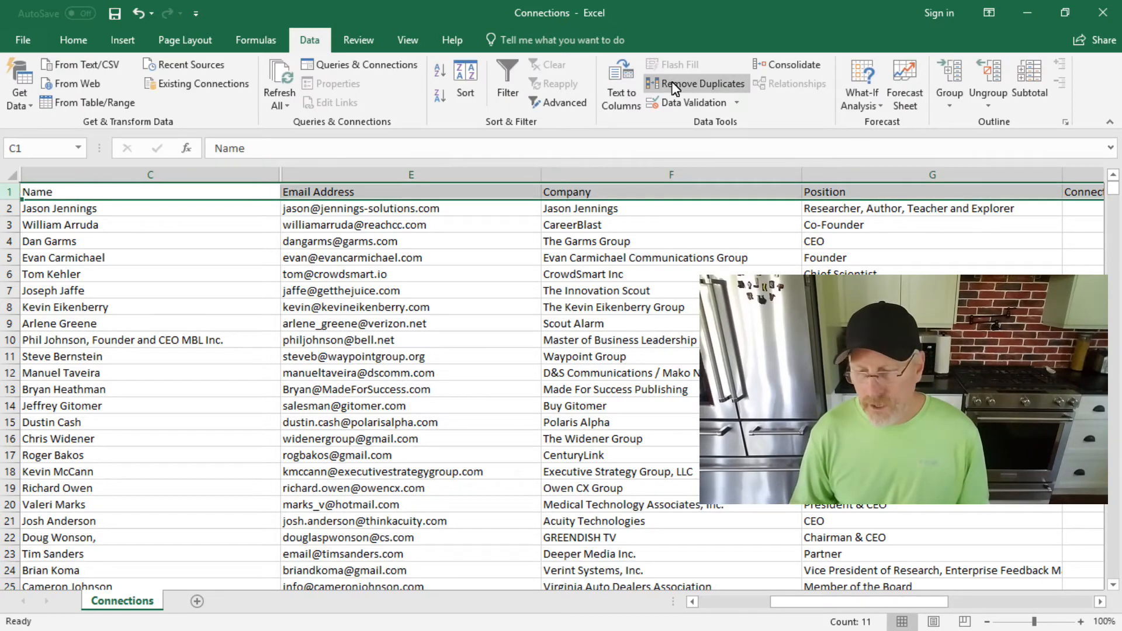
click(74, 39)
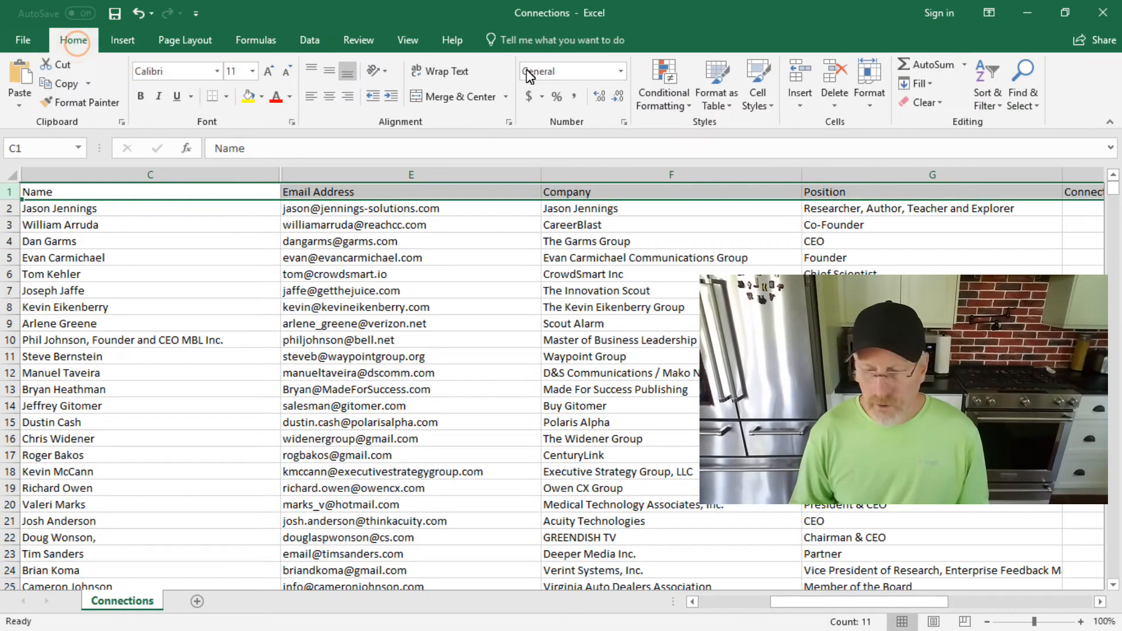
click(981, 99)
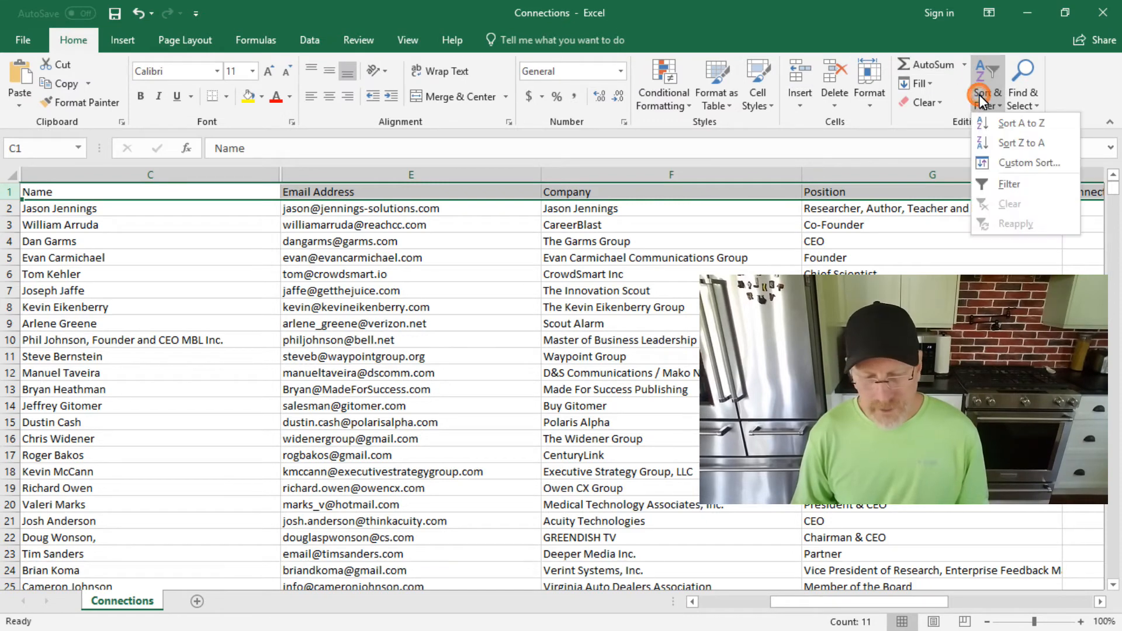
click(1000, 180)
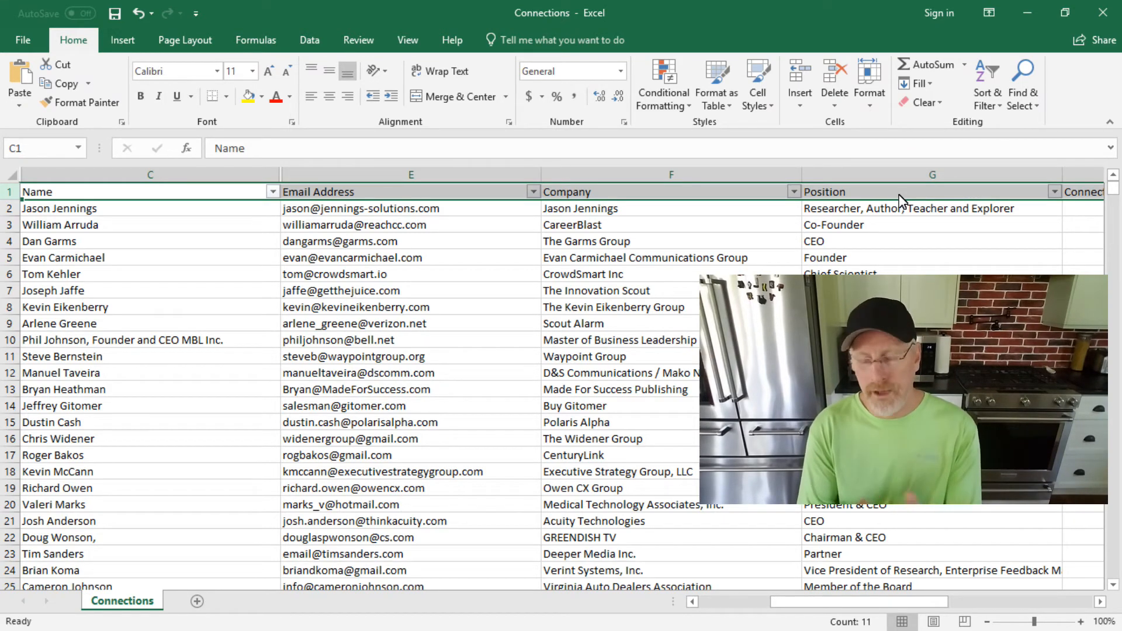
Step: In the Position filter, deselect all values and tick the first four CEO titles, from CEO through CEO | Online Course + Book
click(1053, 192)
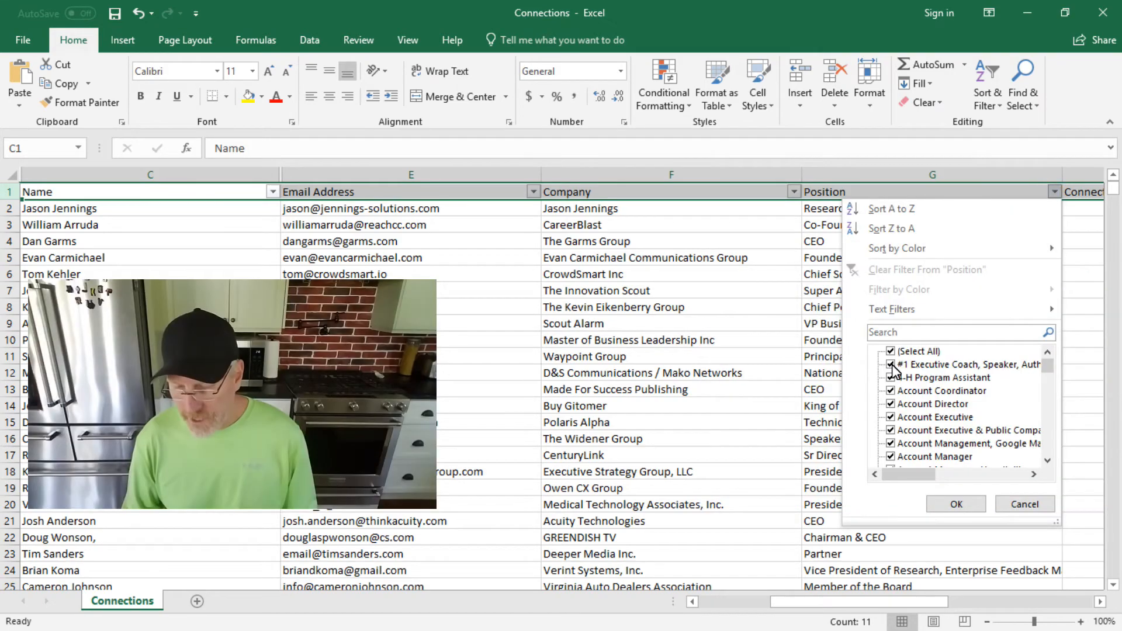
click(932, 332)
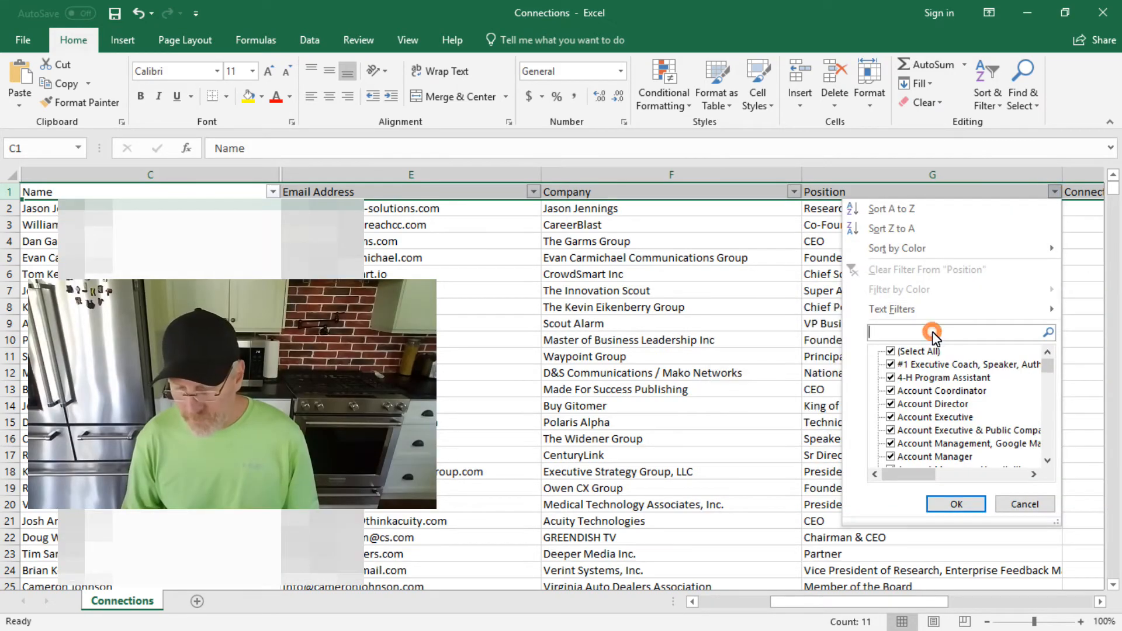
click(891, 350)
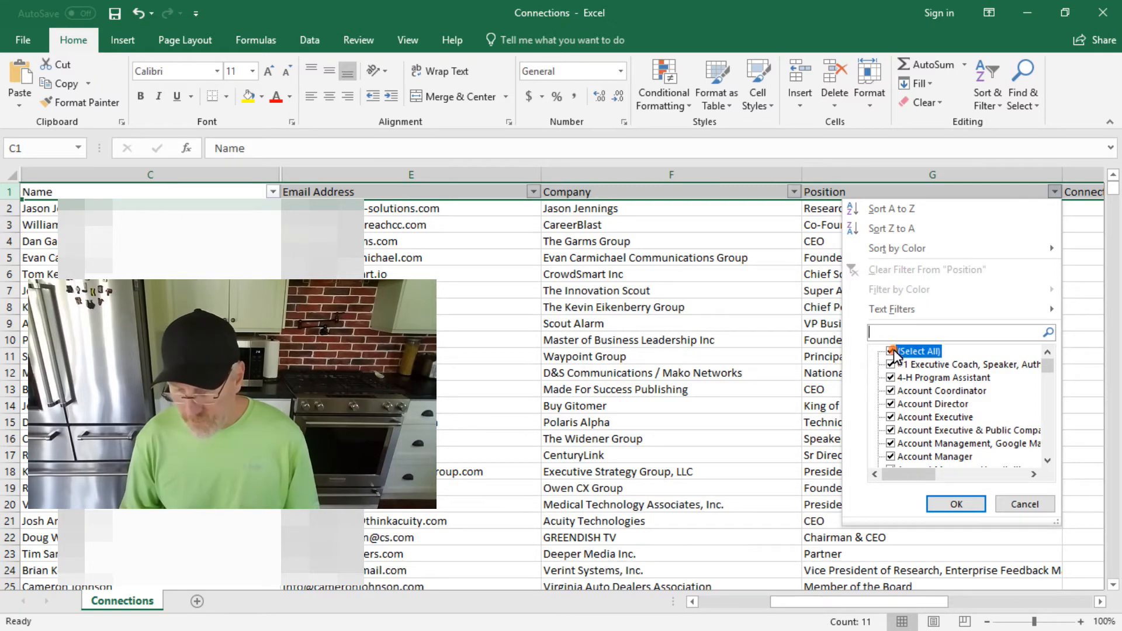
drag(1051, 466, 1050, 466)
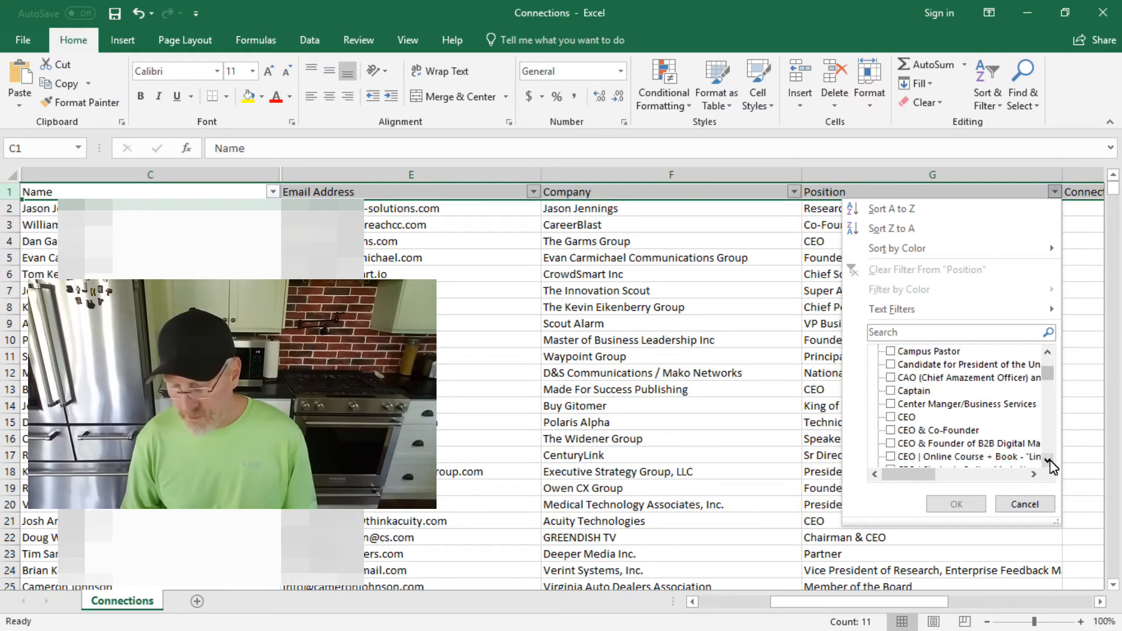
click(890, 417)
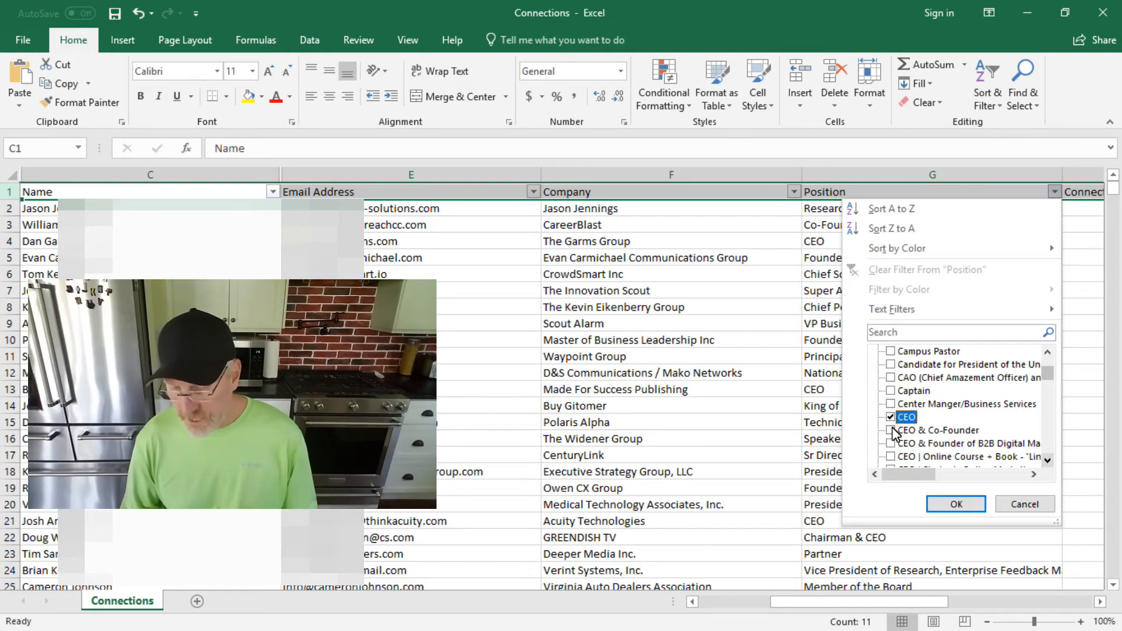
click(891, 430)
click(891, 444)
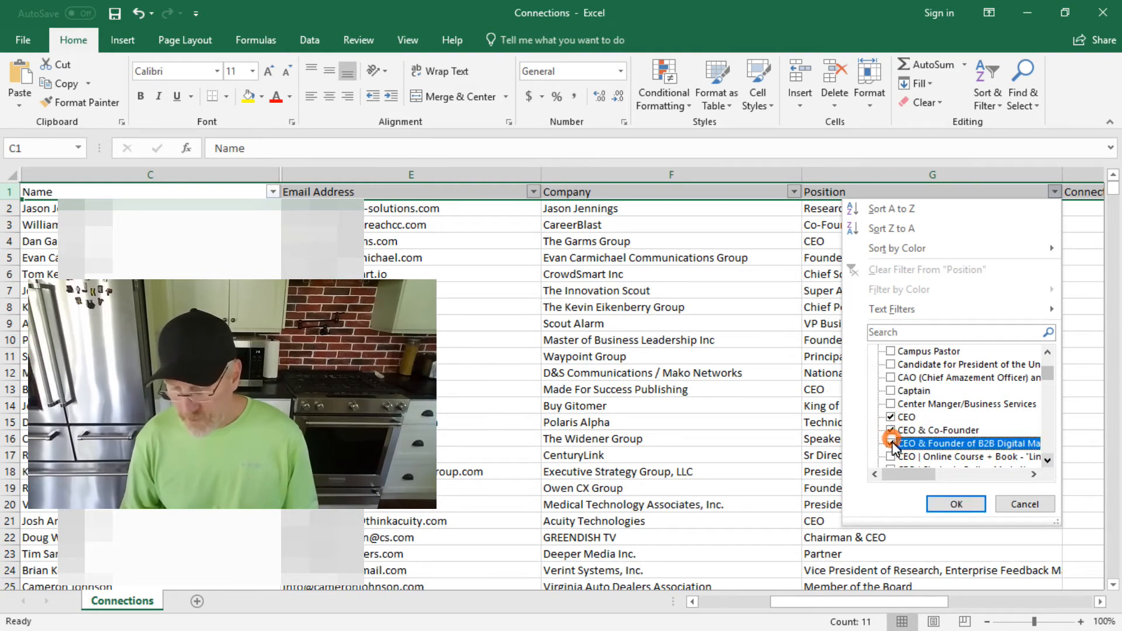
click(890, 457)
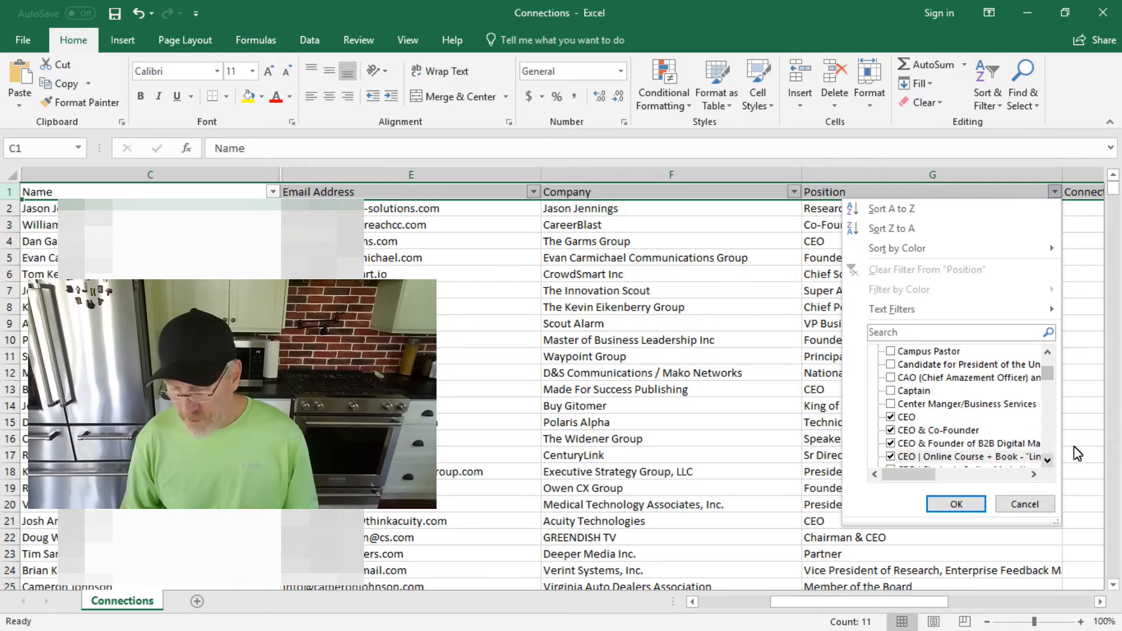
Step: Also tick CEO | Strategic Online Marketing, CEO | Strategist | Sales | Business, CEO and Founder, and CEO -Panama City, FL in the Position filter
click(1048, 458)
click(1047, 459)
click(1048, 458)
click(1047, 459)
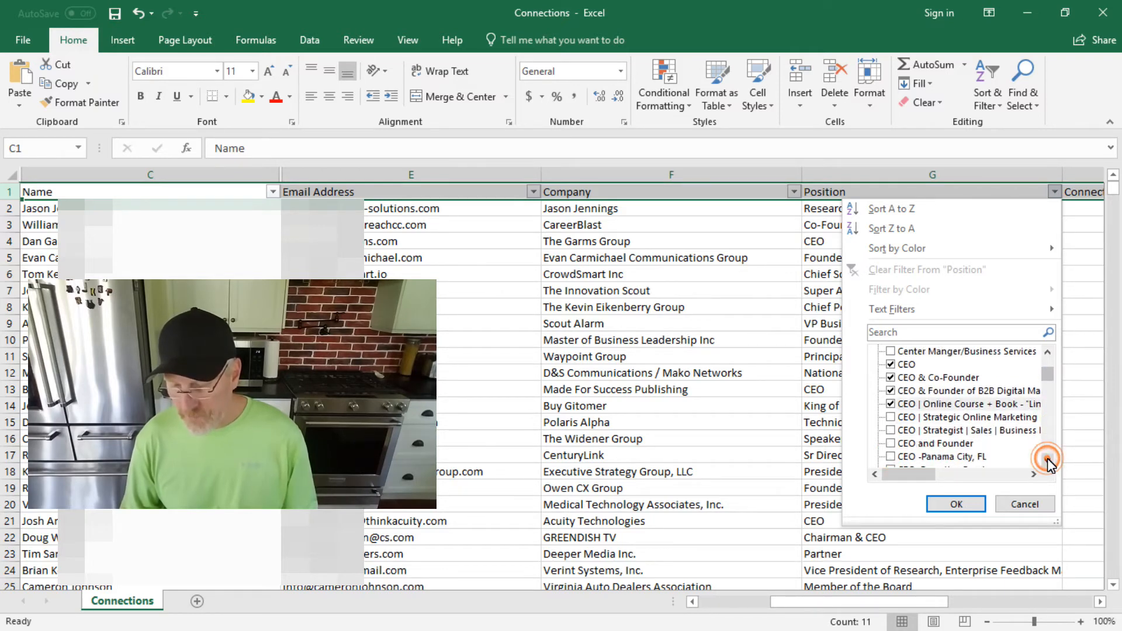
click(891, 418)
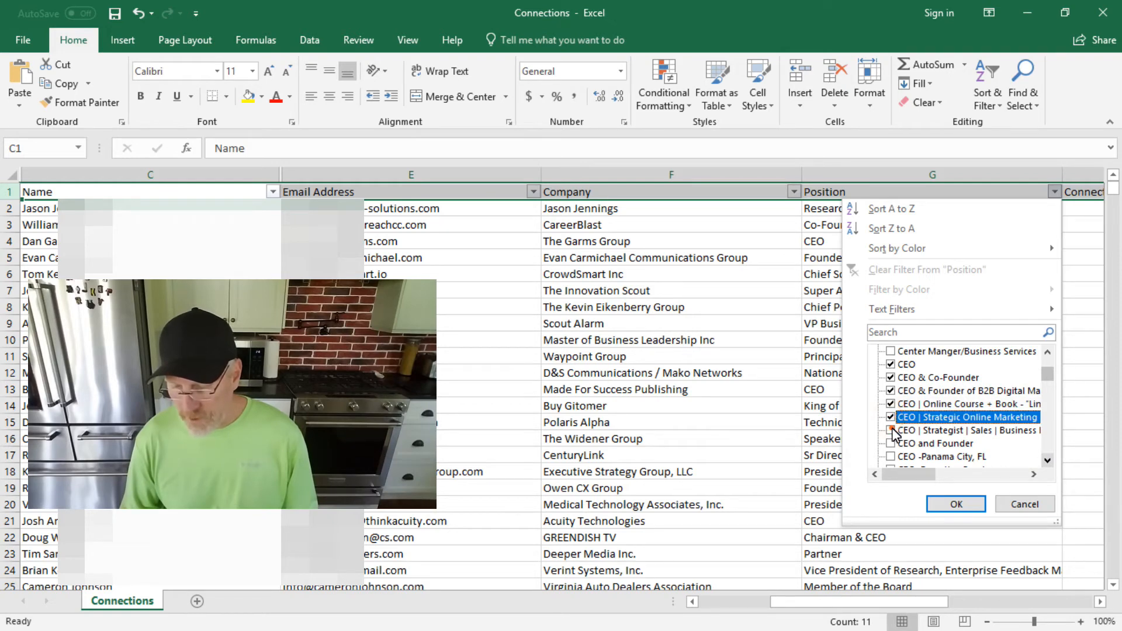
click(892, 431)
click(892, 444)
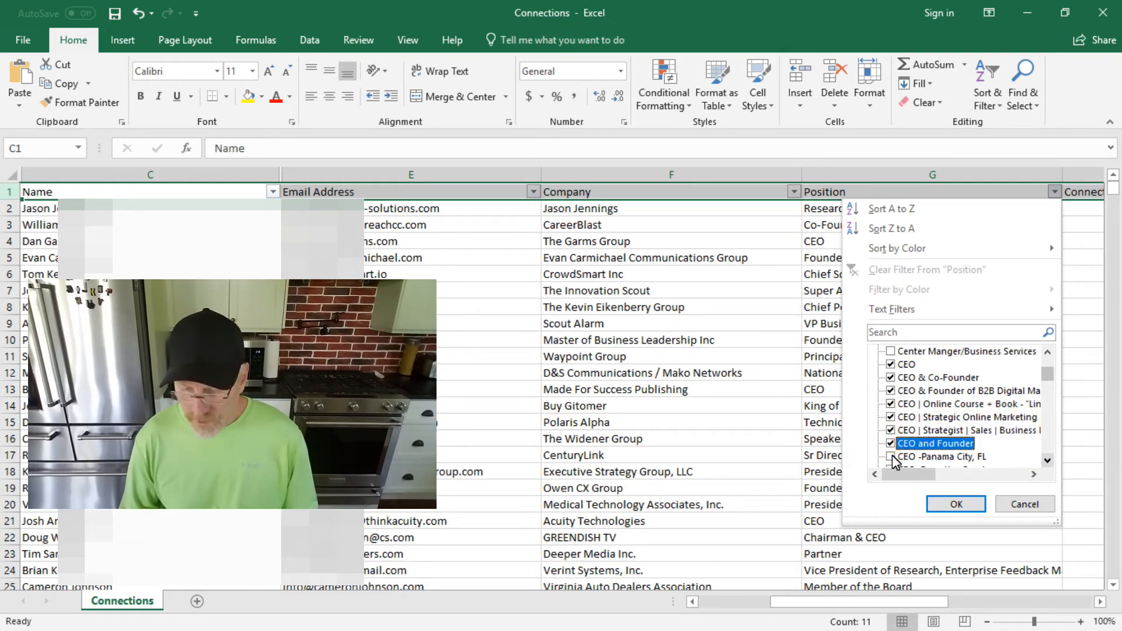
click(892, 456)
Step: Add CEO, Executive Coach, CEO/Author at QBQ! and CEO/FOUNDER to the Position filter selection and apply the filter
click(1046, 462)
click(1046, 461)
click(1046, 461)
click(1047, 461)
click(1047, 462)
click(1046, 462)
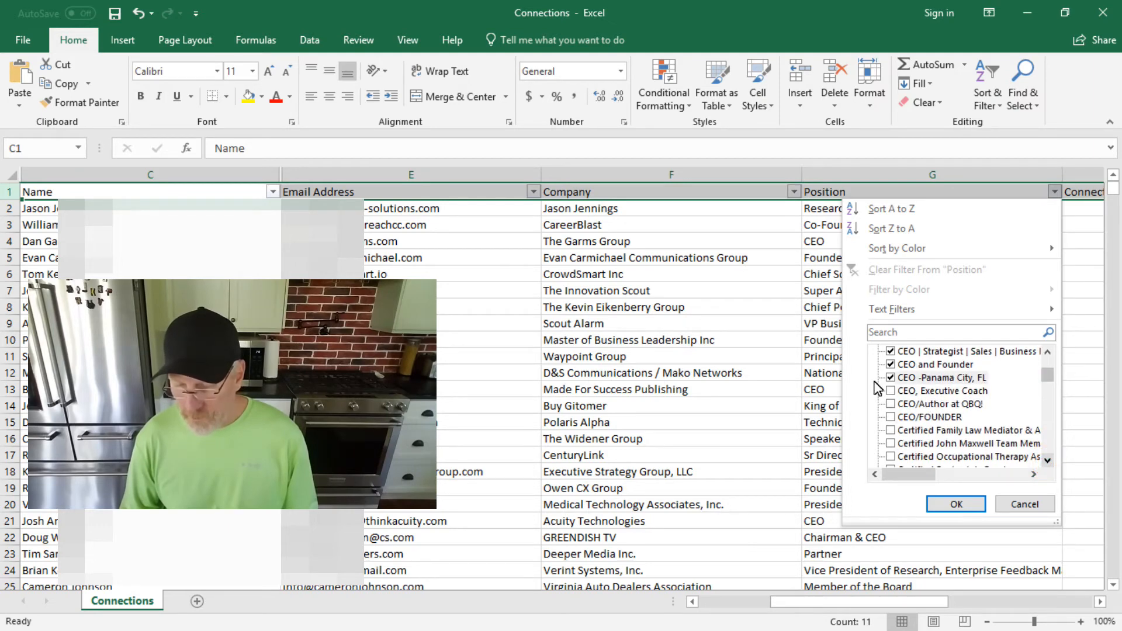
click(891, 392)
click(891, 405)
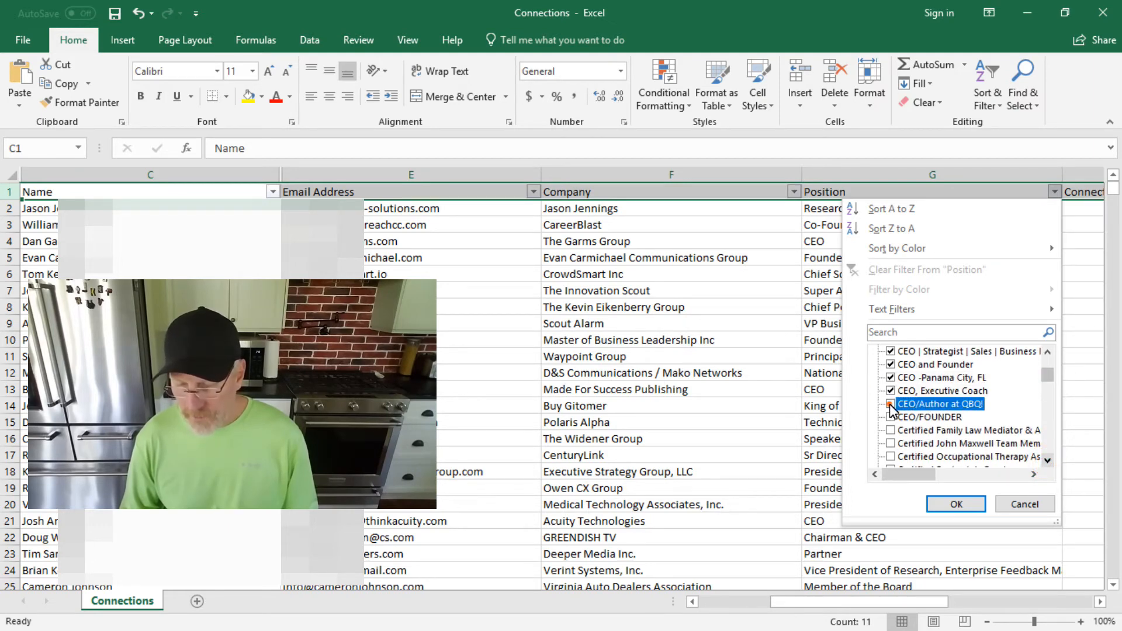
click(891, 418)
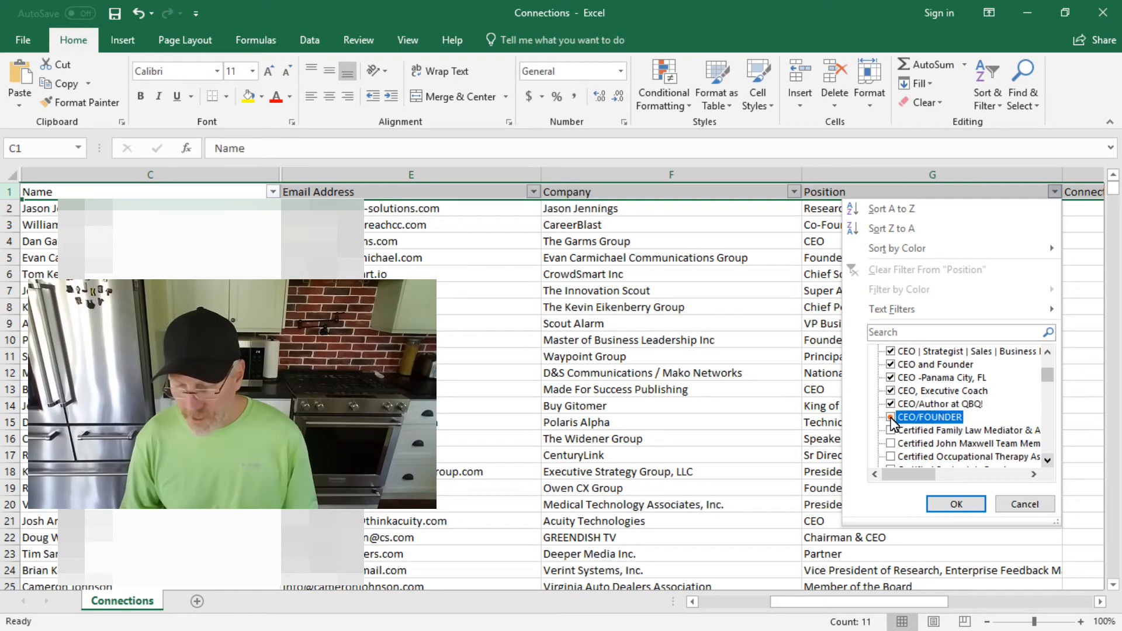
click(959, 504)
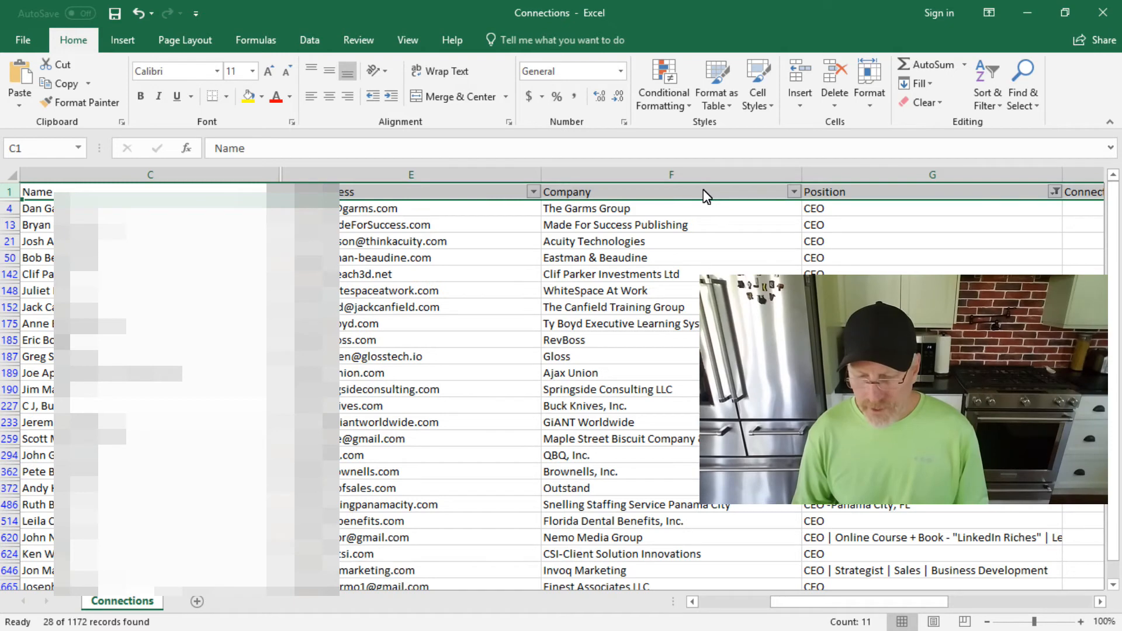
Step: Hide the Company column F and narrow the connection date column H
right_click(703, 191)
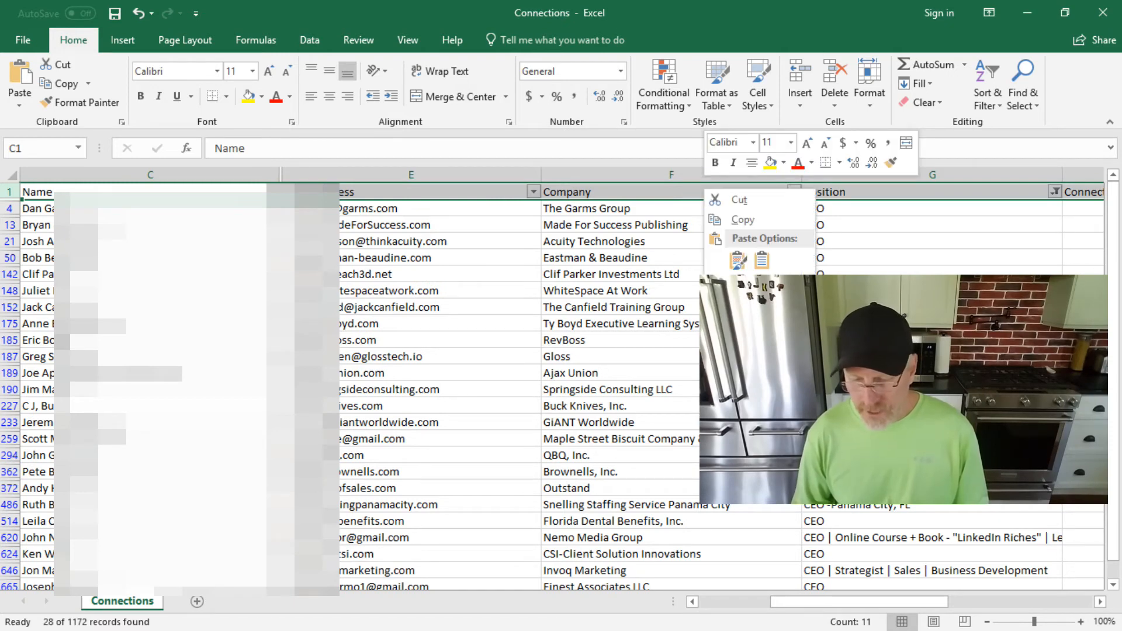
scroll(561, 380, down, 1)
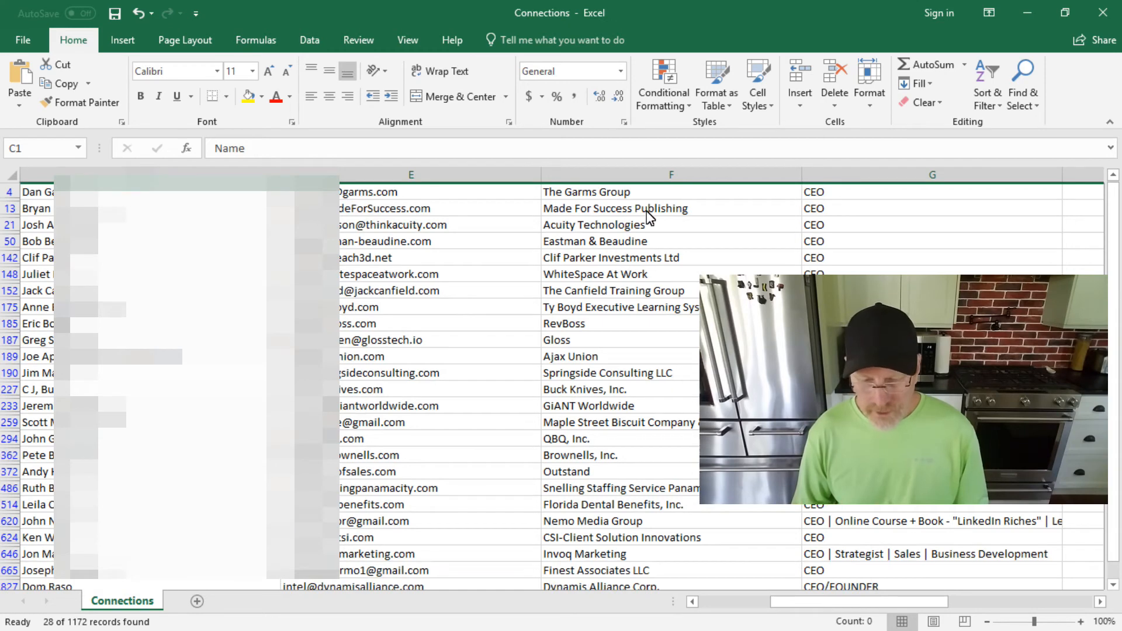
click(644, 177)
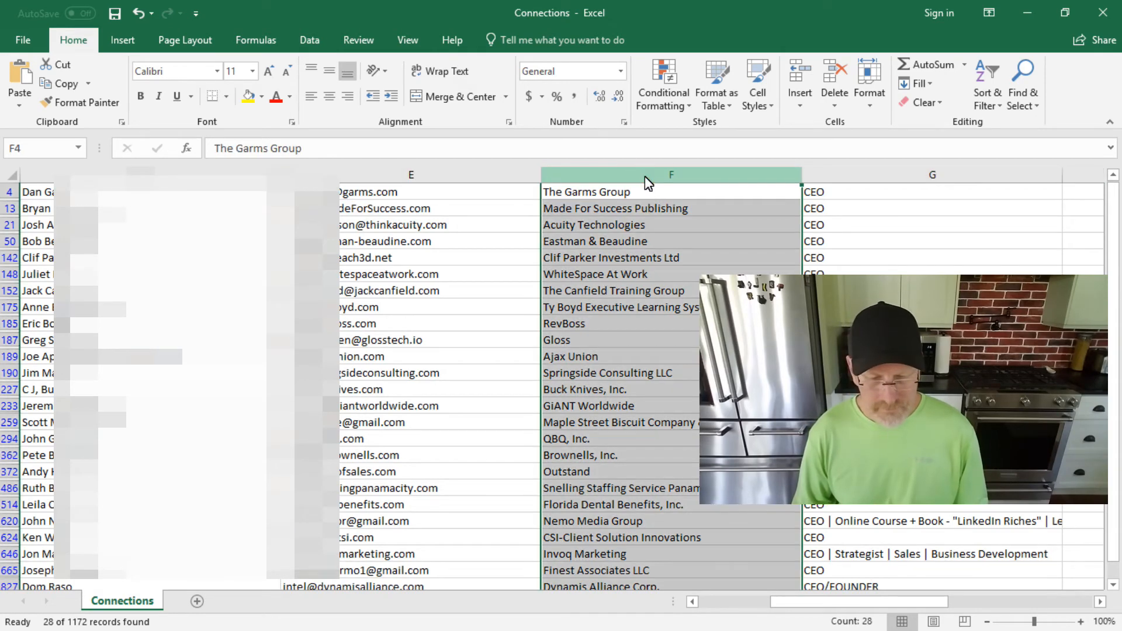
right_click(644, 177)
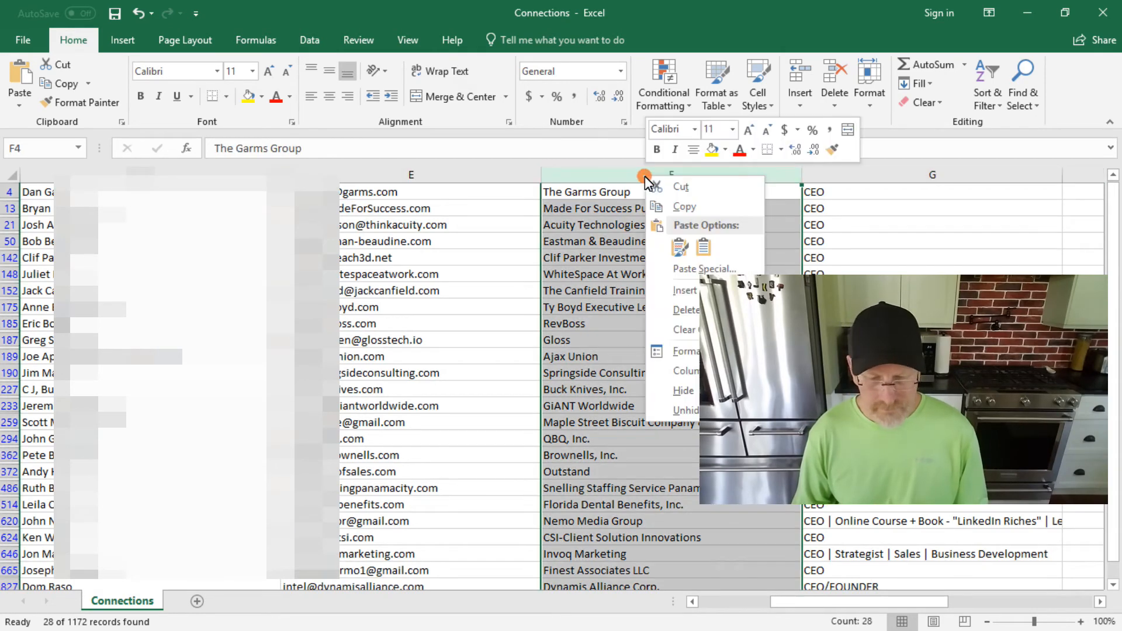
click(684, 390)
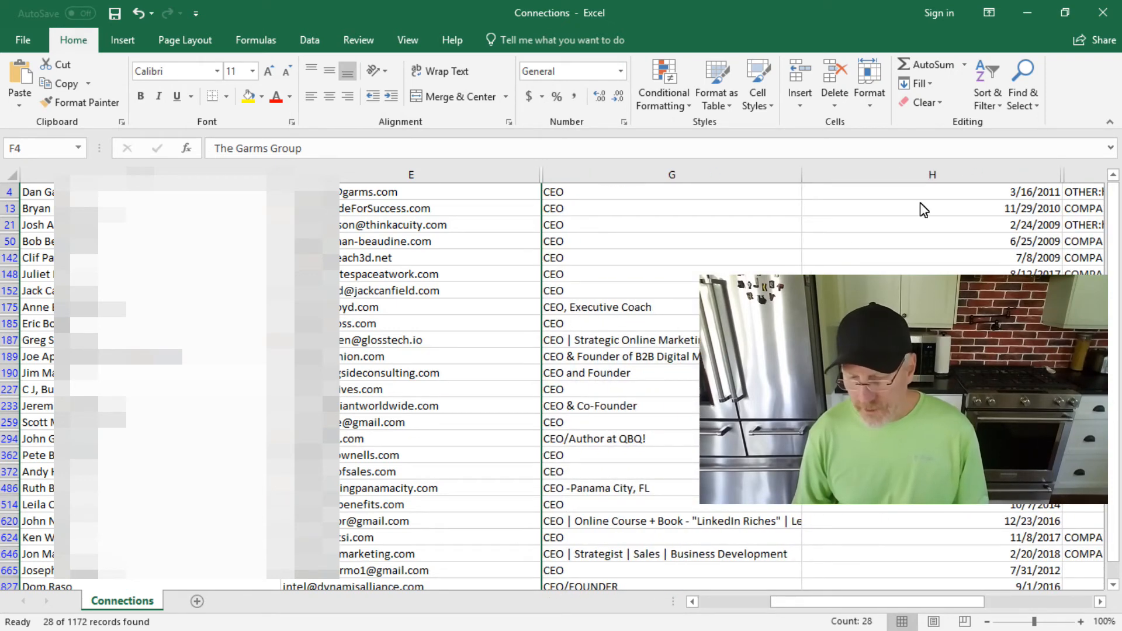
drag(1059, 179, 947, 178)
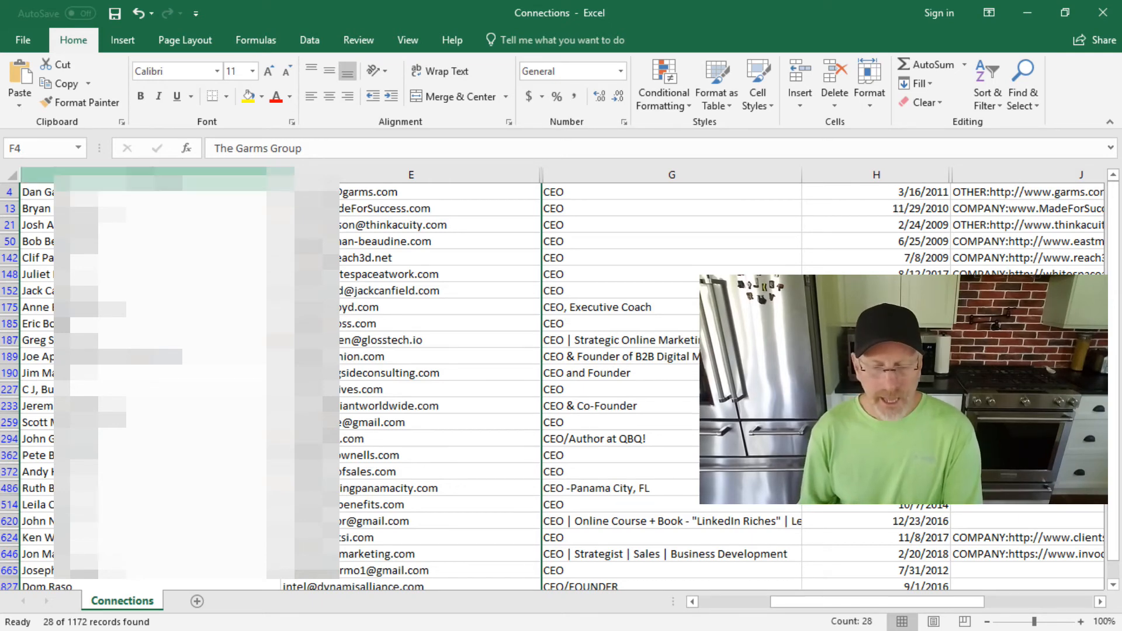
Step: Select the visible columns from the combined name column C through the date column H
drag(87, 174, 599, 180)
drag(714, 168, 855, 178)
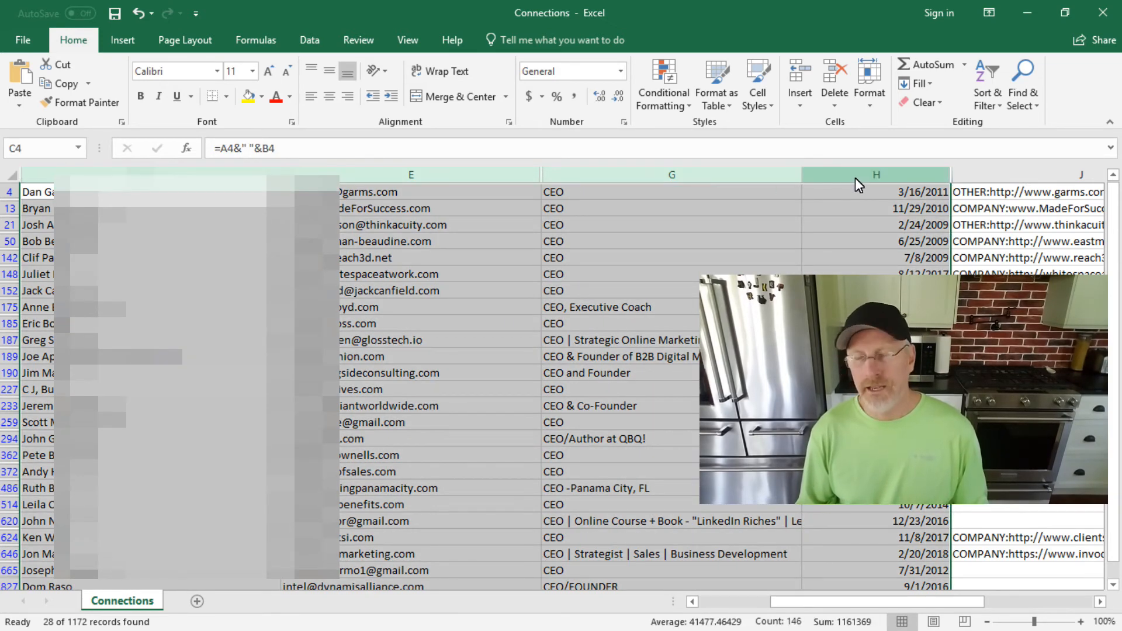